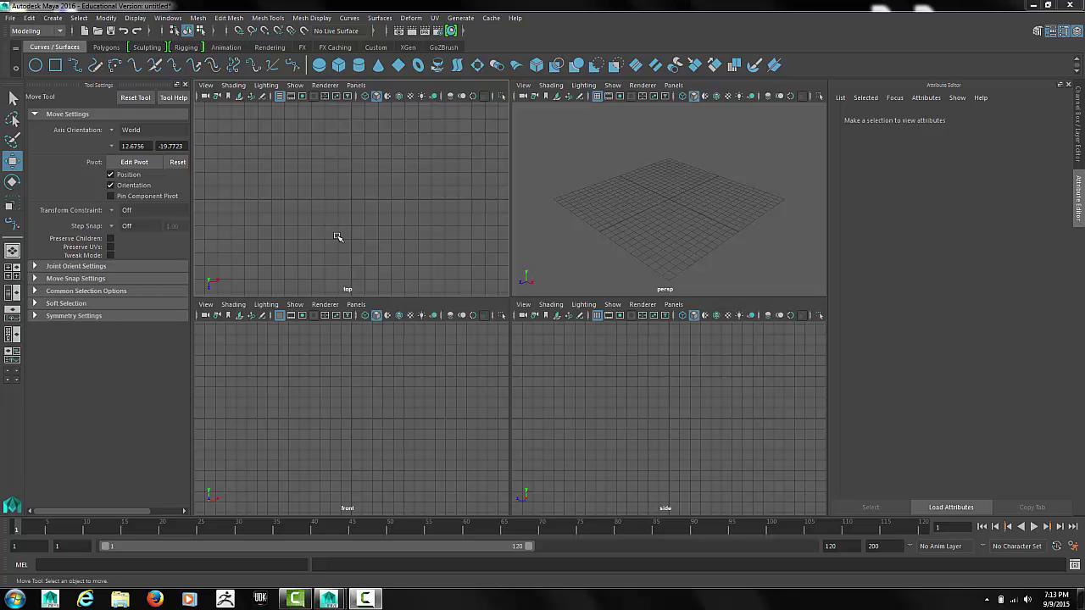
Step: Maximize the top view so it fills the workspace as a single pane
{"action": "key", "text": "space"}
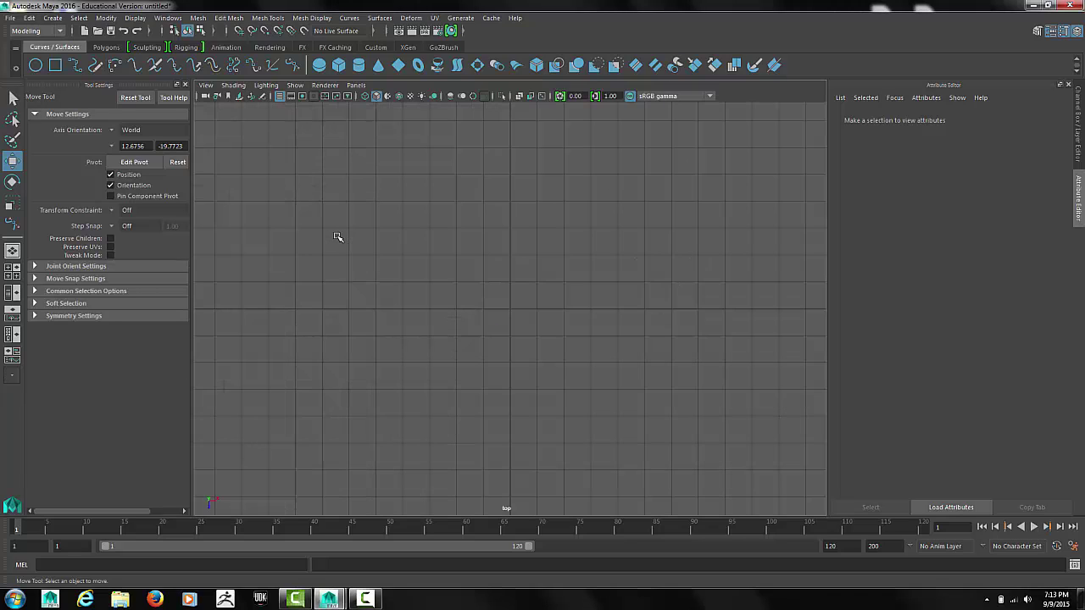
Step: Start a Bezier kidney outline with anchors down the left, bottom and lower right
{"action": "left_click", "coordinate": [293, 65]}
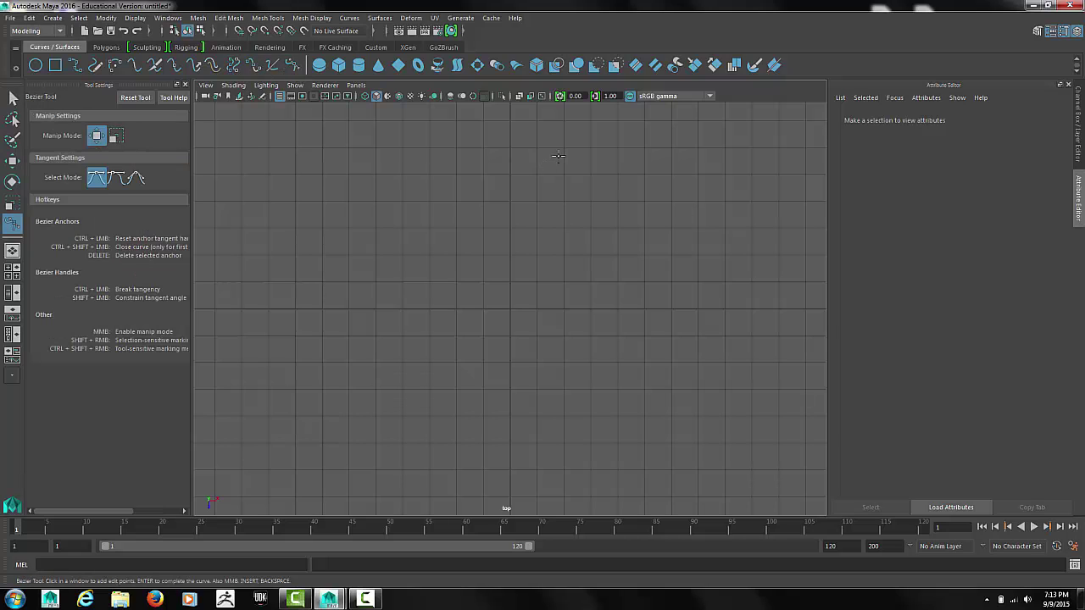
{"action": "left_click", "coordinate": [559, 156]}
{"action": "left_click_drag", "start_coordinate": [404, 194], "coordinate": [391, 243]}
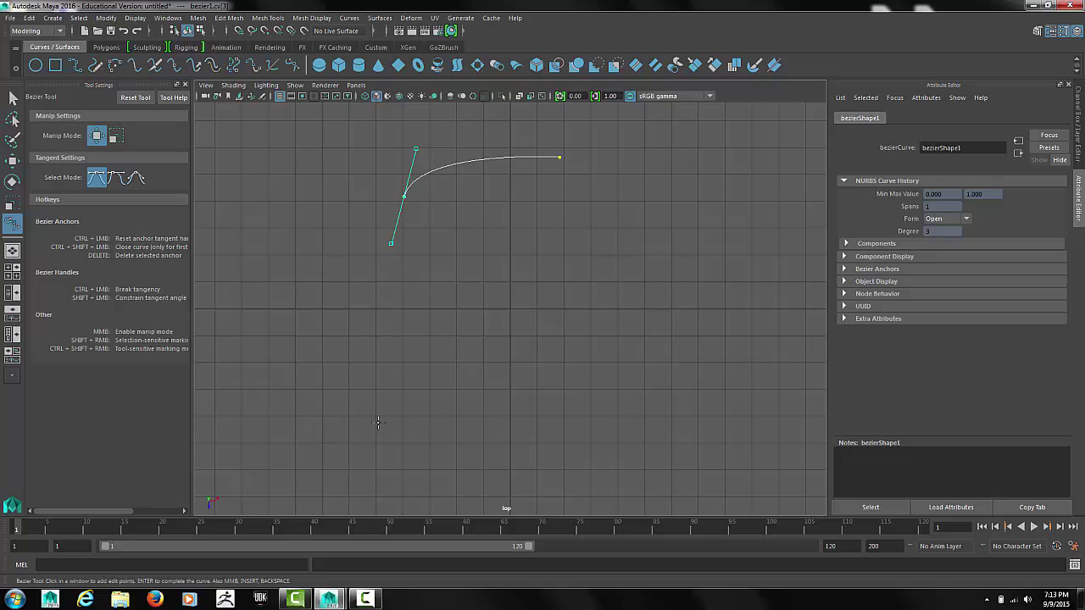
{"action": "left_click_drag", "start_coordinate": [368, 442], "coordinate": [422, 496]}
{"action": "left_click_drag", "start_coordinate": [563, 447], "coordinate": [586, 425]}
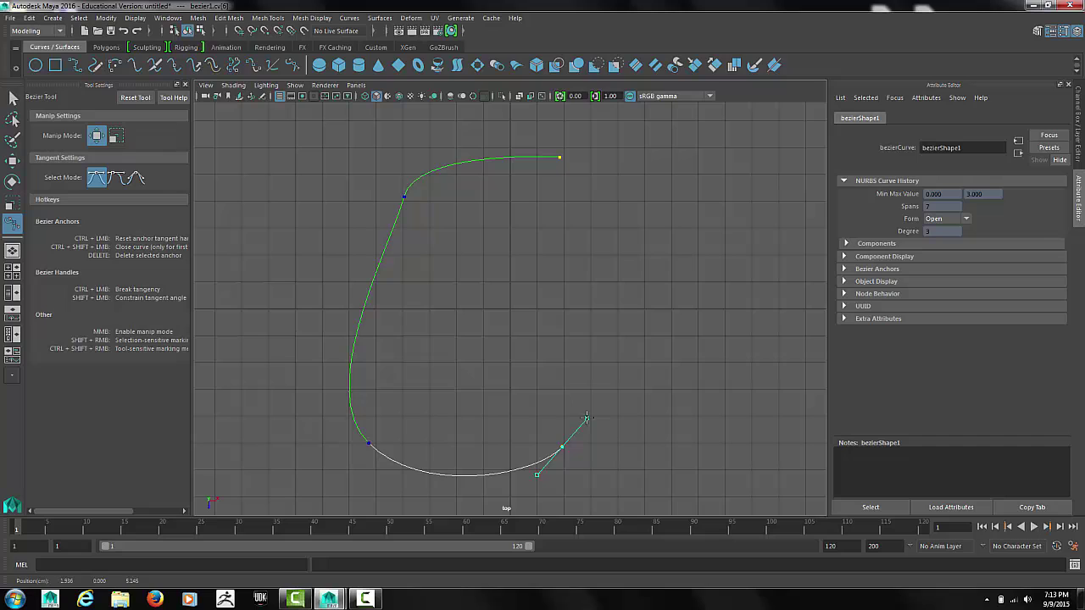
{"action": "left_click", "coordinate": [583, 338]}
{"action": "left_click_drag", "start_coordinate": [582, 336], "coordinate": [593, 356]}
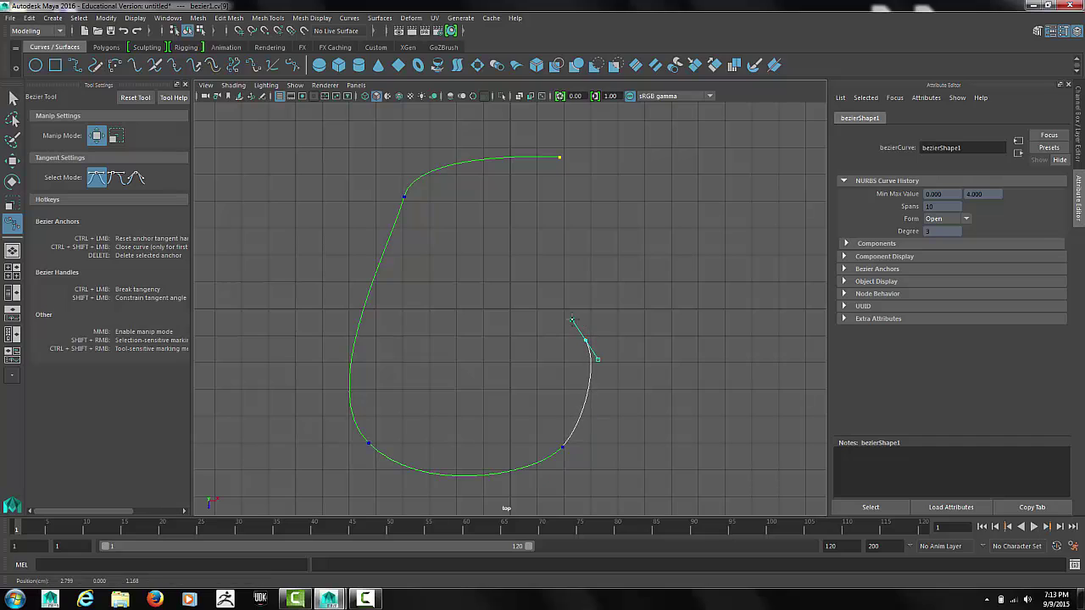
Step: Add the inward notch and upper-right anchors, then close the curve into a loop
{"action": "left_click", "coordinate": [538, 252]}
{"action": "left_click_drag", "start_coordinate": [591, 209], "coordinate": [595, 188]}
{"action": "left_click", "coordinate": [577, 164]}
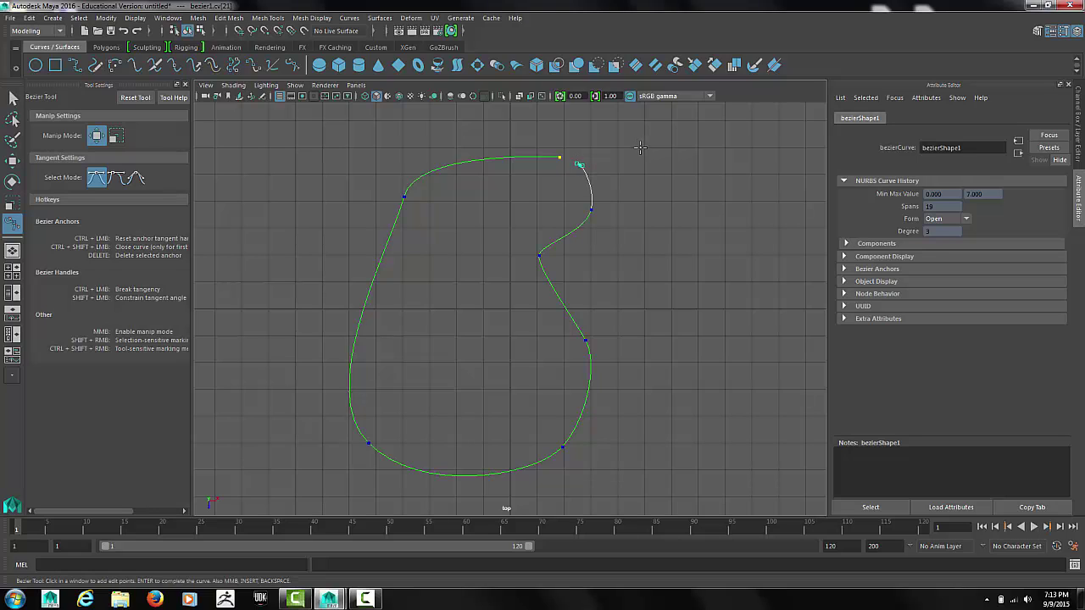
{"action": "key", "text": "w"}
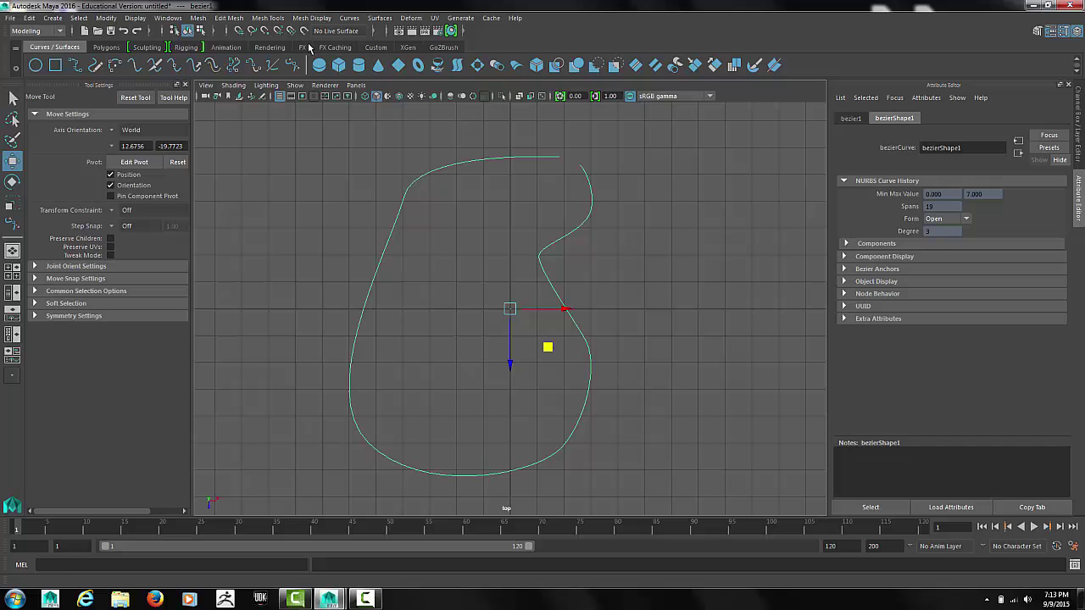
{"action": "left_click", "coordinate": [347, 18]}
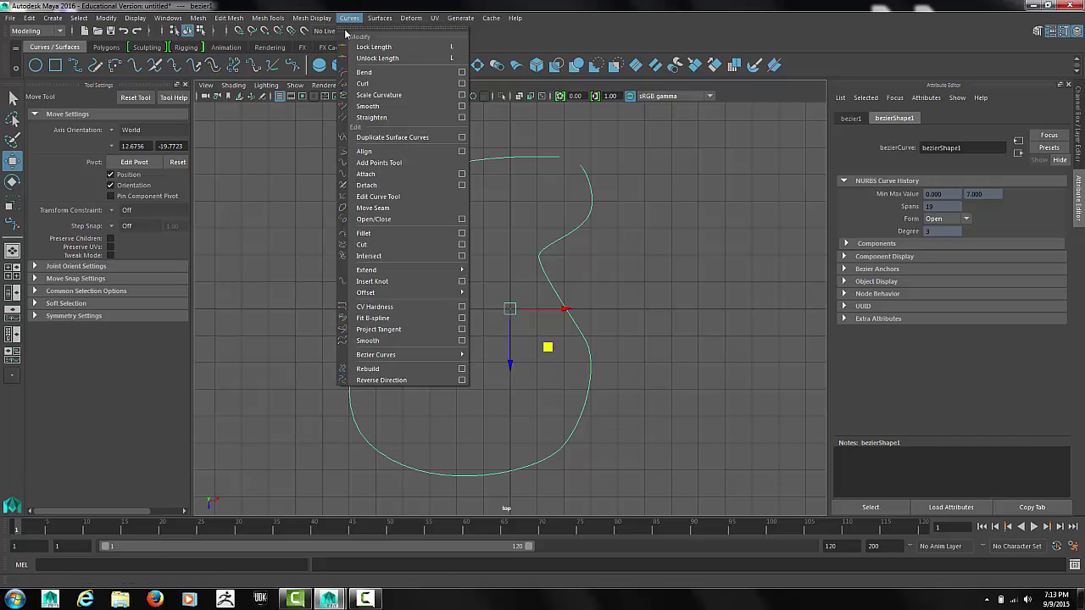
{"action": "left_click", "coordinate": [373, 214]}
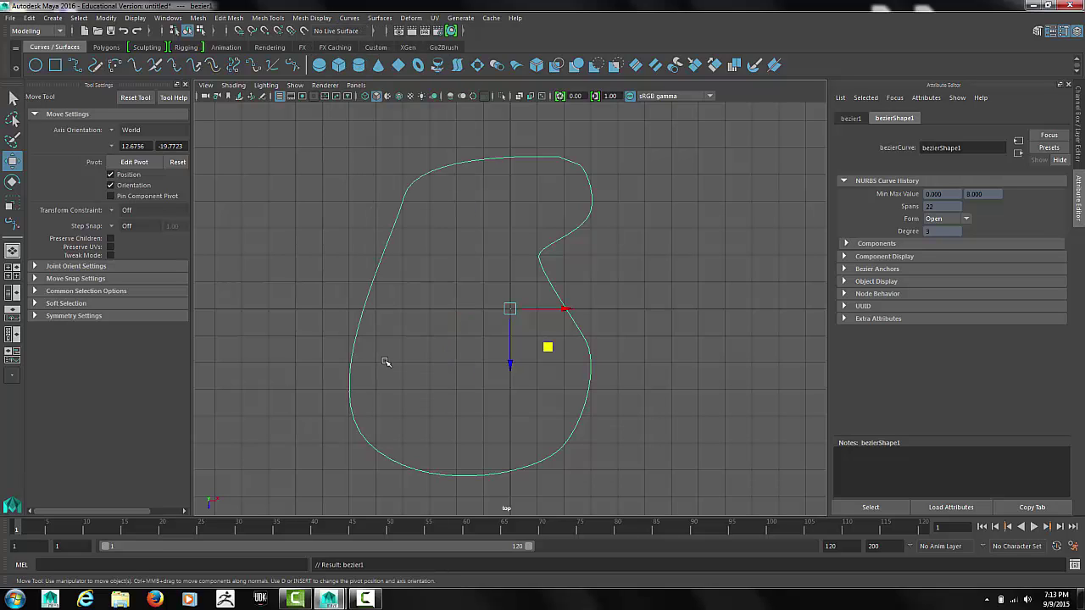
Step: Rotate the upper-left control vertex's tangent to smooth the top-left bend
{"action": "right_click_drag", "start_coordinate": [390, 237], "coordinate": [330, 235]}
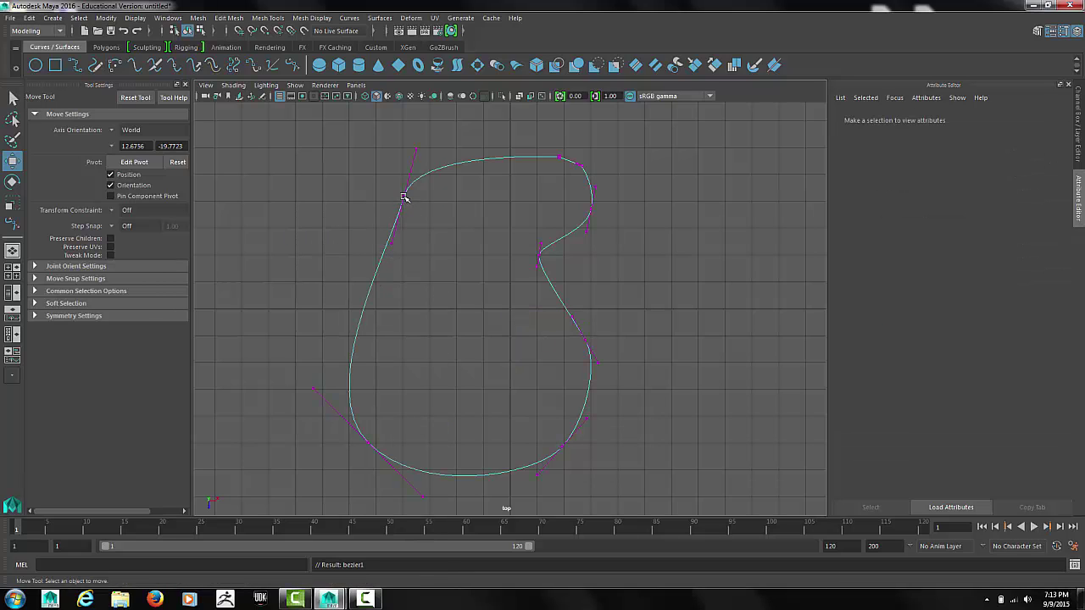
{"action": "left_click", "coordinate": [403, 197]}
{"action": "key", "text": "e"}
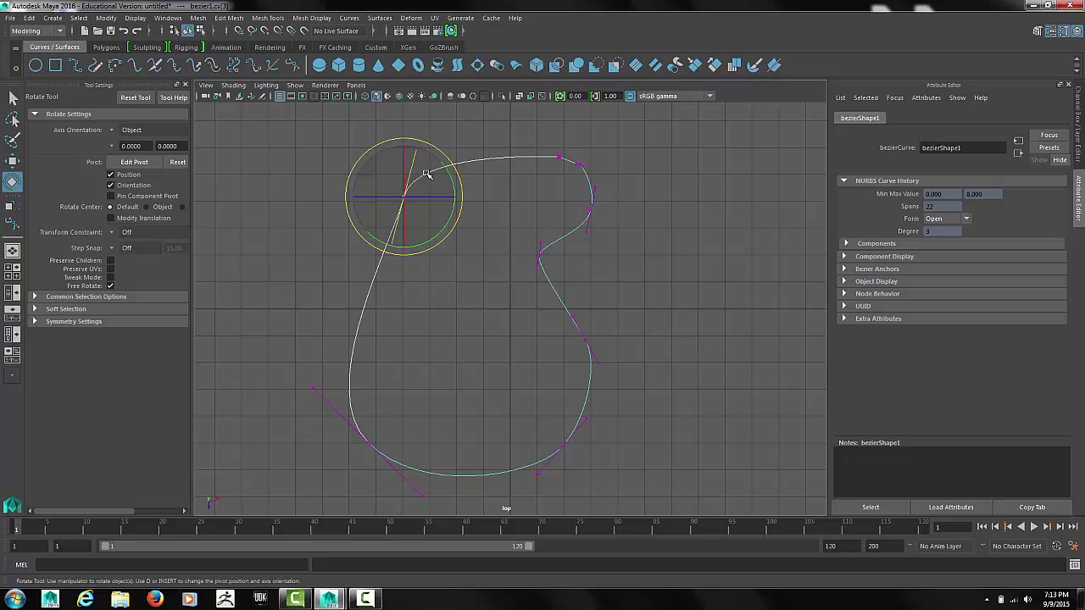
{"action": "left_click_drag", "start_coordinate": [435, 160], "coordinate": [449, 155]}
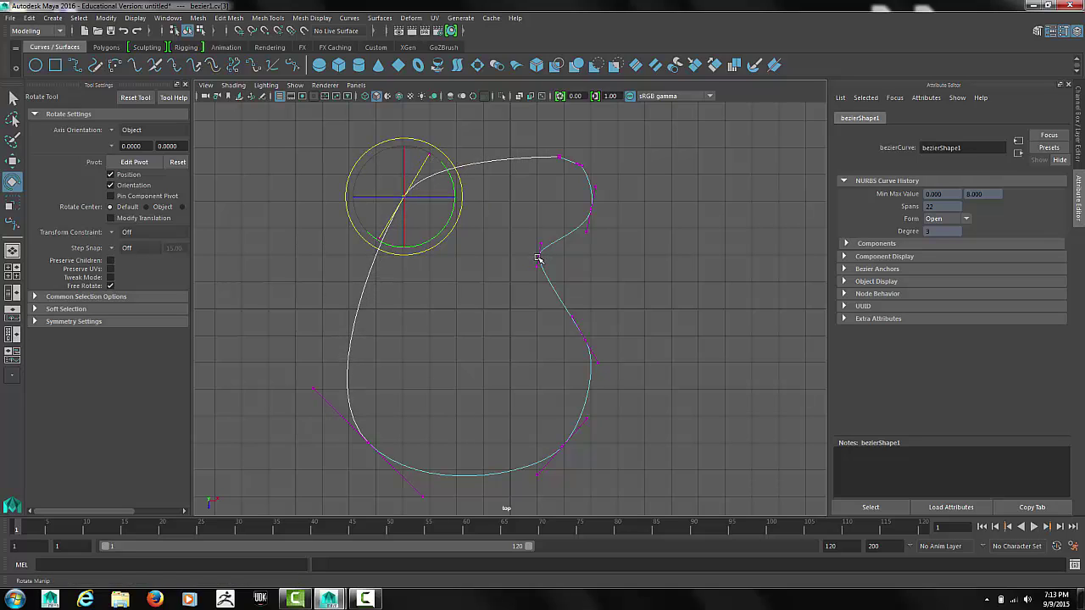
Step: Move the inward-bend vertex down-left and scale its tangent vertically for a rounded notch
{"action": "left_click", "coordinate": [538, 256]}
{"action": "key", "text": "w"}
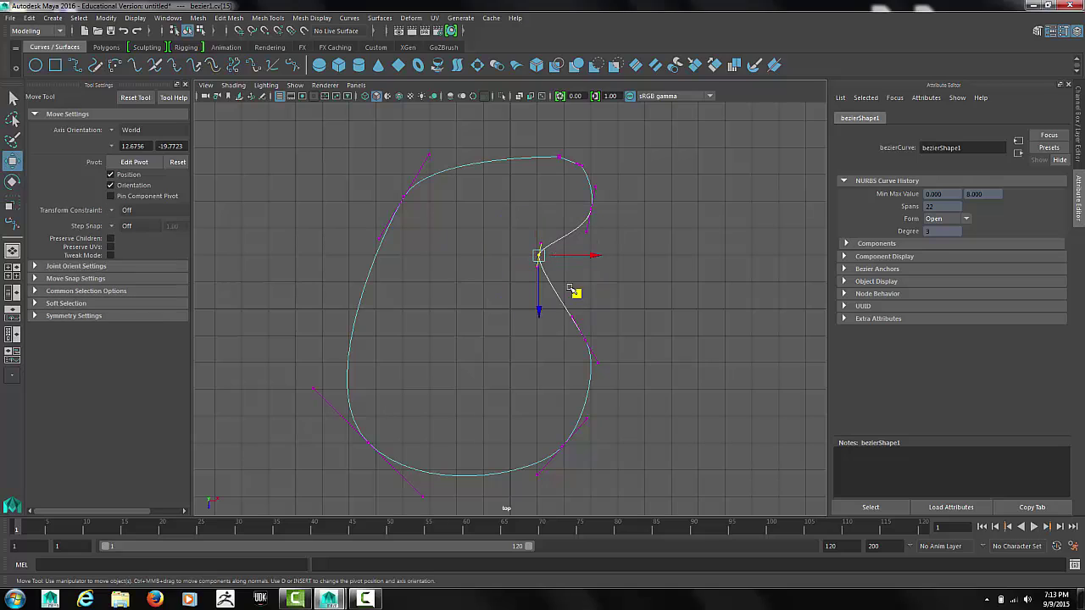
{"action": "middle_click_drag", "start_coordinate": [575, 294], "coordinate": [569, 309]}
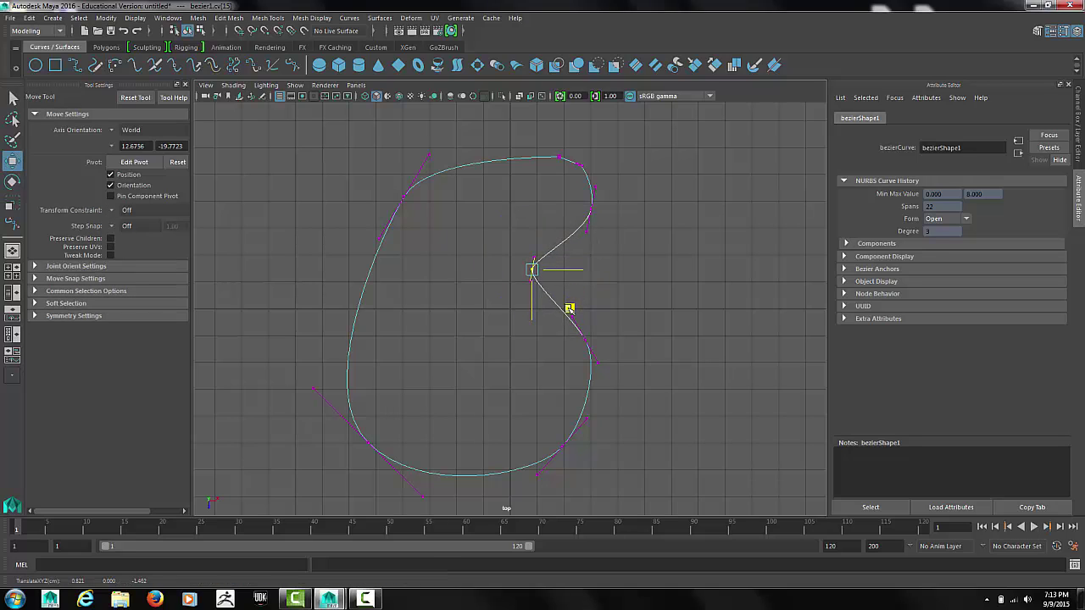
{"action": "key", "text": "r"}
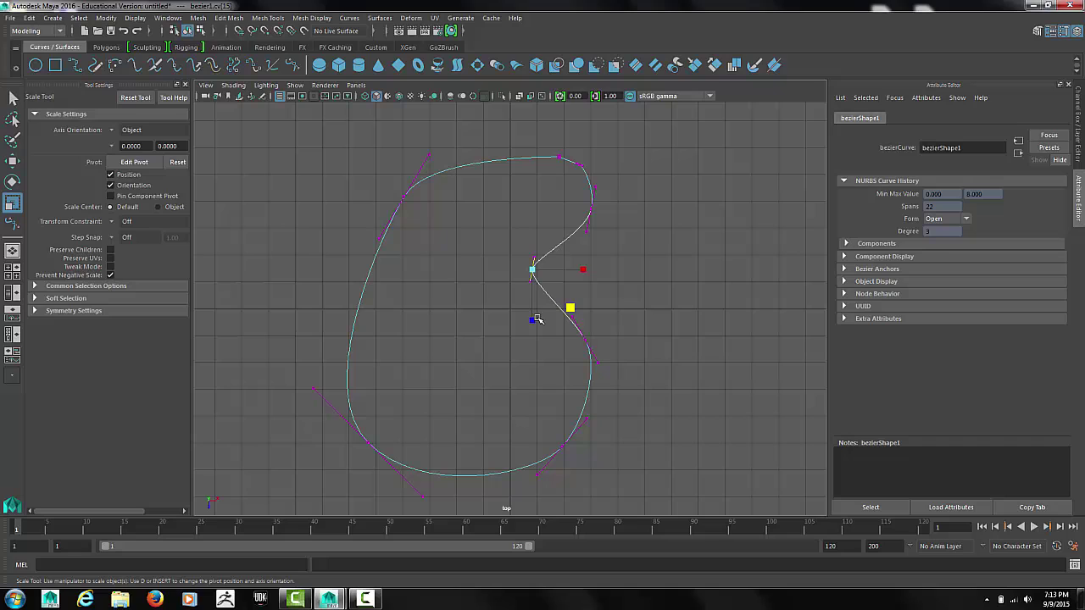
{"action": "left_click_drag", "start_coordinate": [538, 320], "coordinate": [512, 434]}
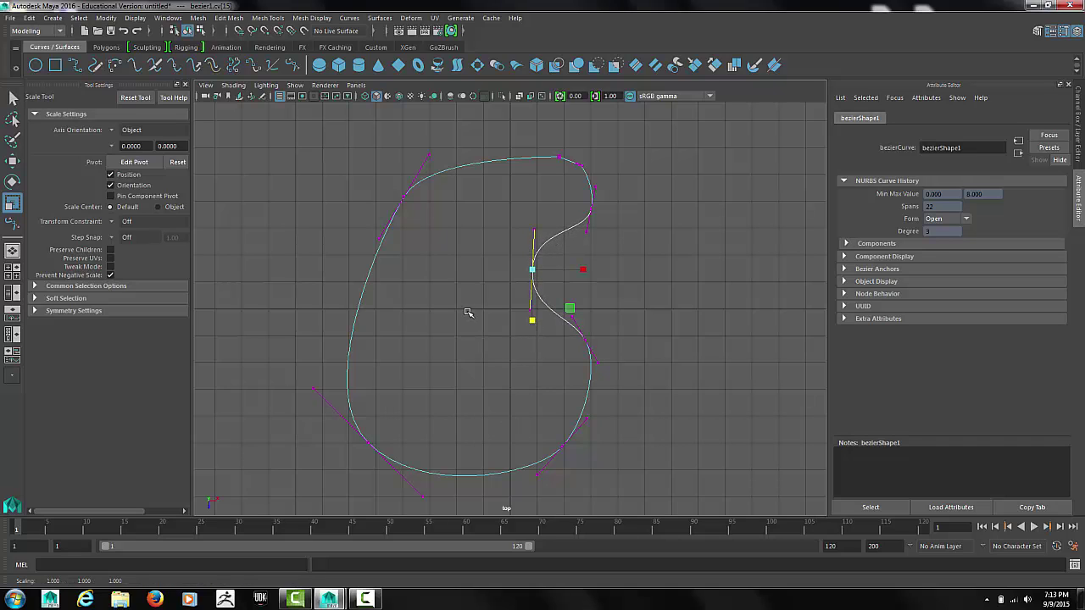
Step: Return bezier1 to Object Mode and reselect the finished kidney curve
{"action": "right_click_drag", "start_coordinate": [499, 162], "coordinate": [542, 151]}
{"action": "left_click", "coordinate": [500, 198]}
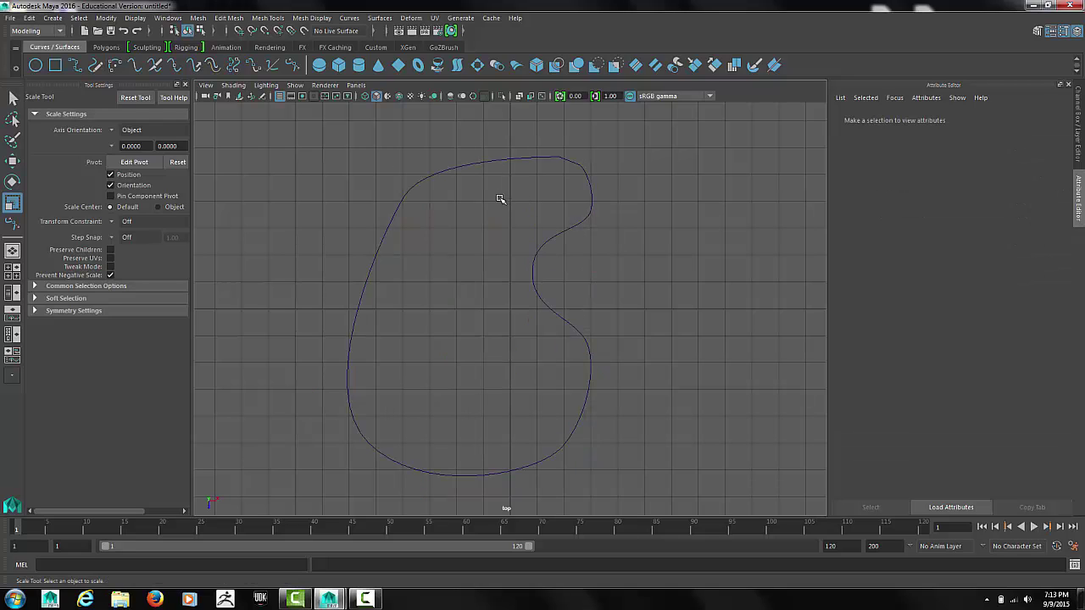
{"action": "left_click", "coordinate": [496, 161]}
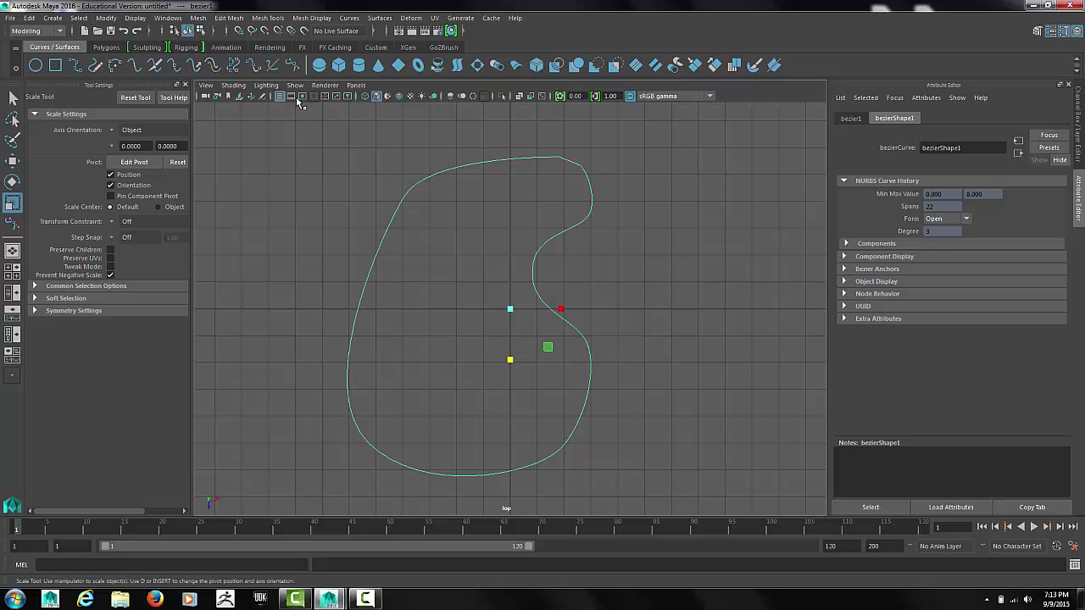
Step: Switch back to the four-panel top, perspective, front and side layout
{"action": "left_click", "coordinate": [12, 268]}
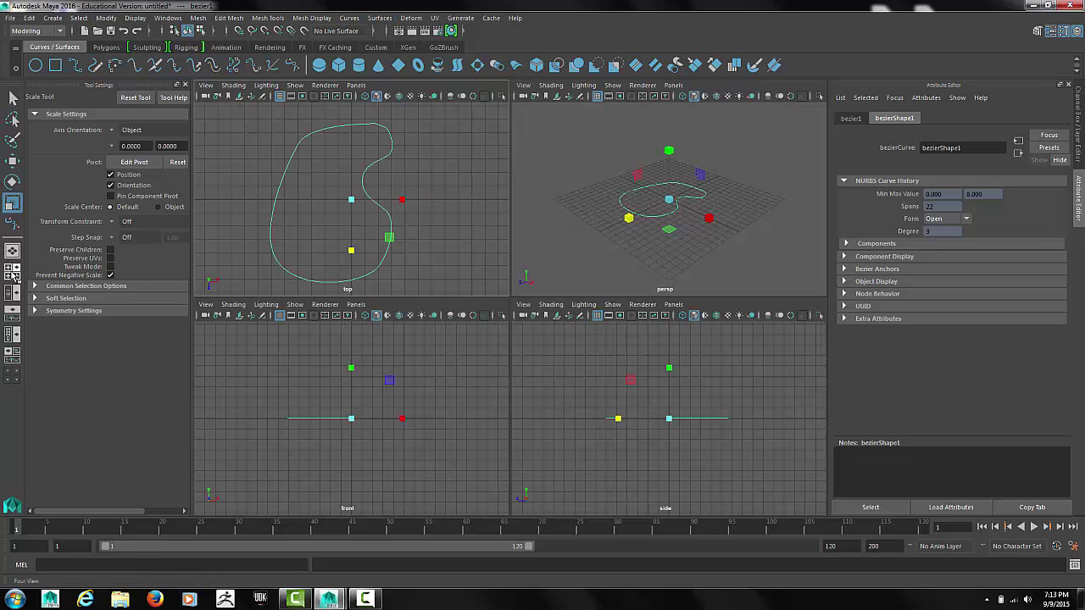
{"action": "left_click", "coordinate": [343, 20]}
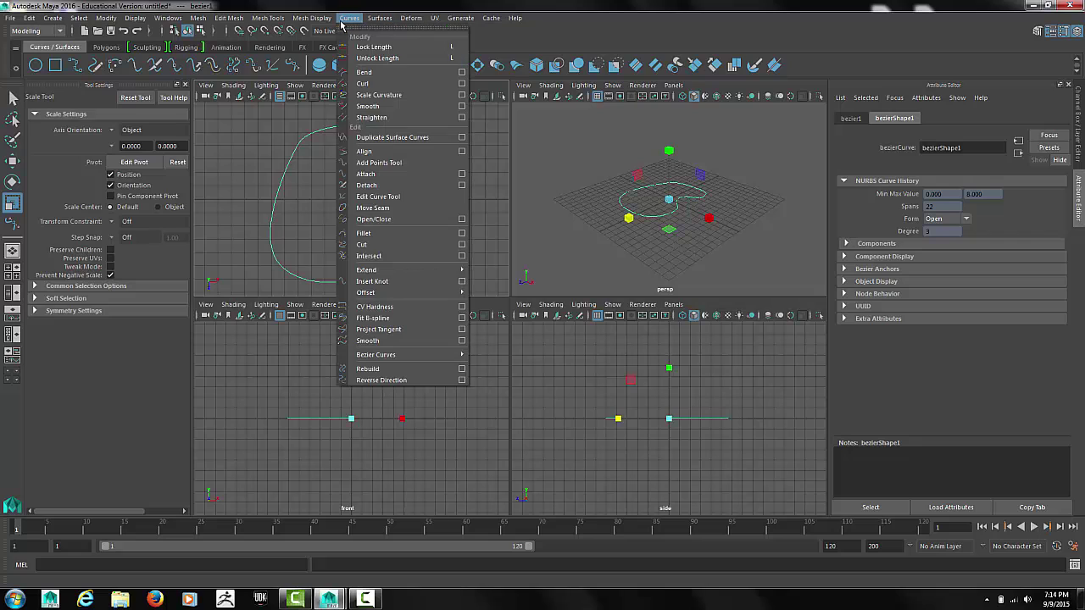
{"action": "mouse_move", "coordinate": [377, 18]}
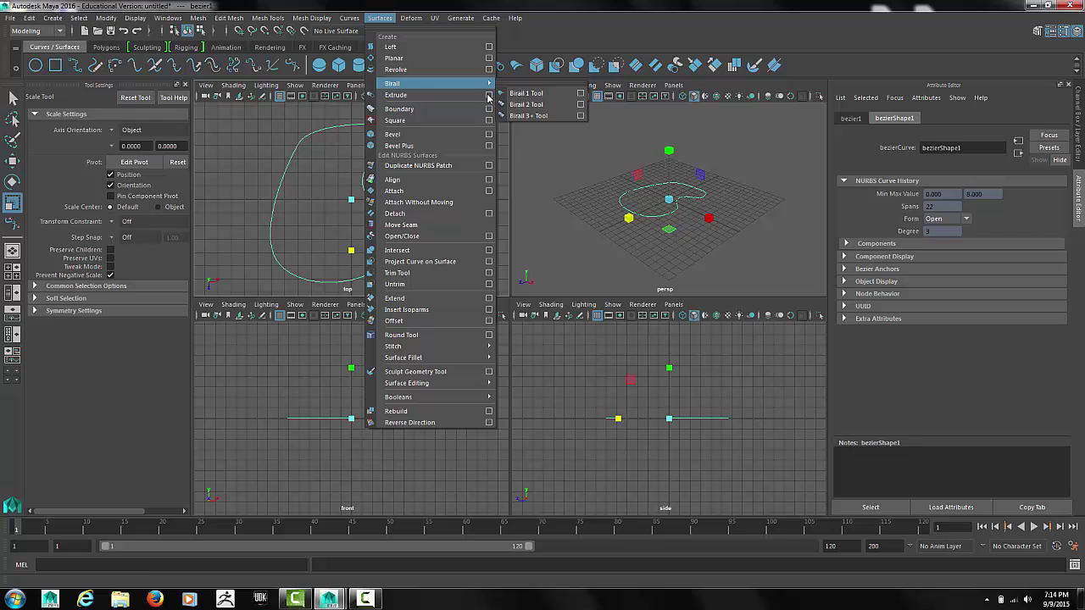
Step: Extrude the kidney curve by distance, length 3, with Polygons output
{"action": "left_click", "coordinate": [489, 98]}
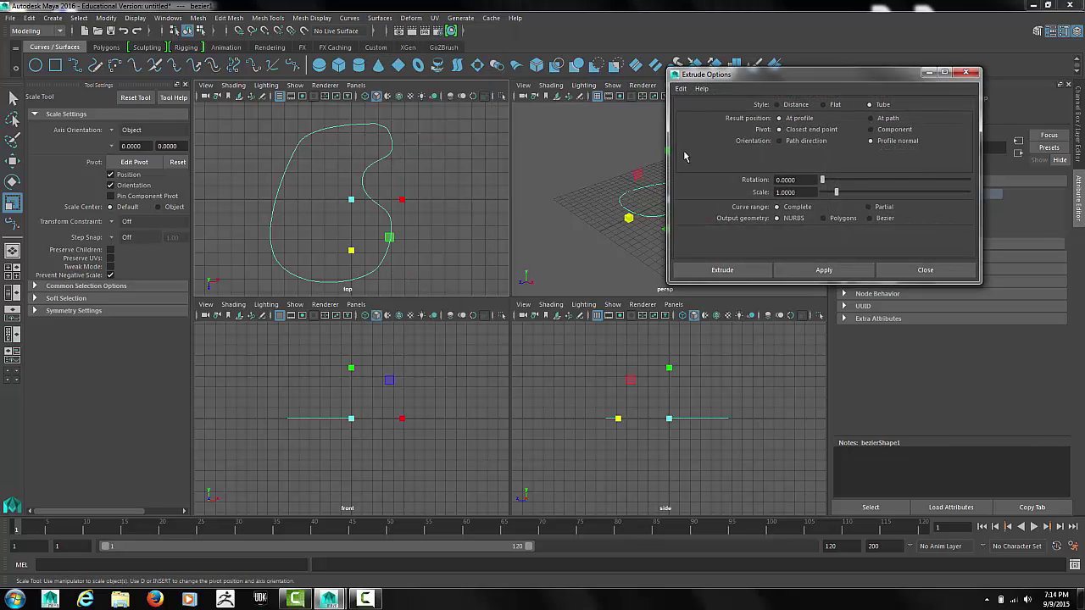
{"action": "left_click", "coordinate": [793, 106]}
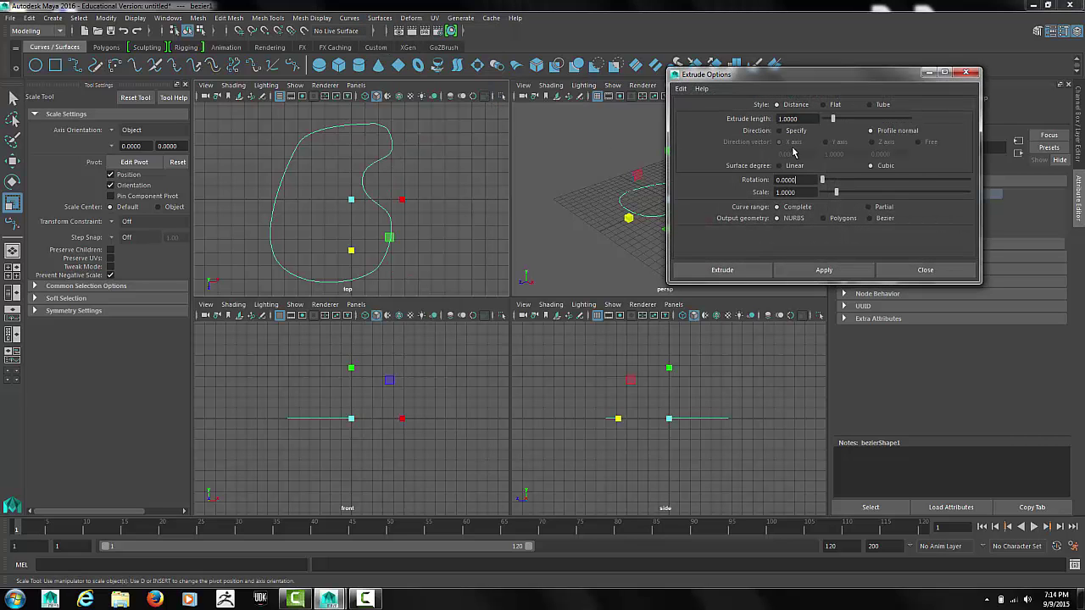
{"action": "left_click_drag", "start_coordinate": [800, 121], "coordinate": [745, 126]}
{"action": "type", "text": "3"}
{"action": "left_click", "coordinate": [826, 219]}
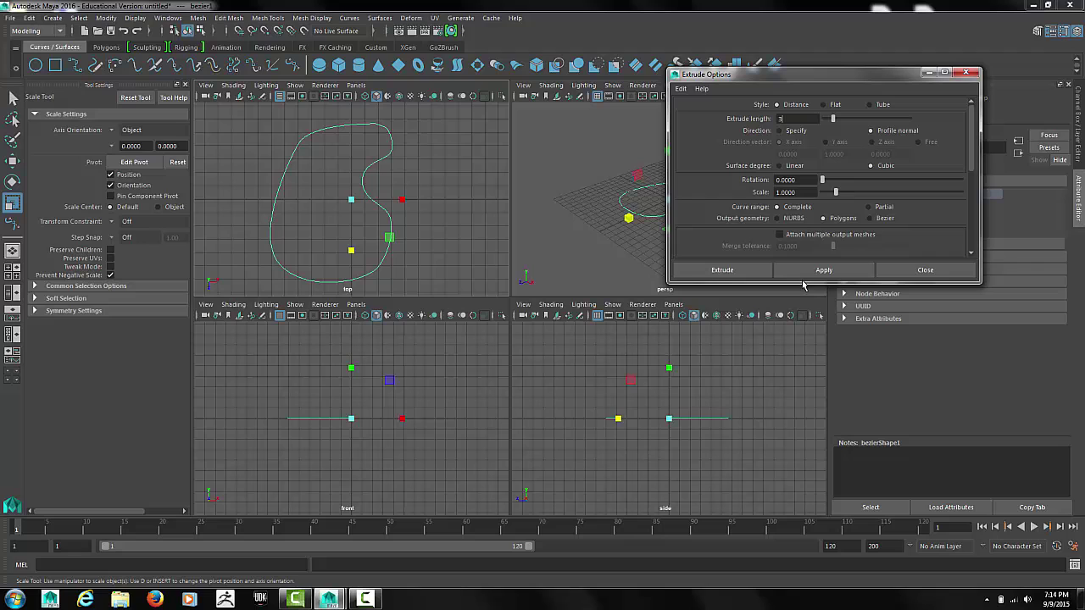
{"action": "left_click", "coordinate": [730, 270]}
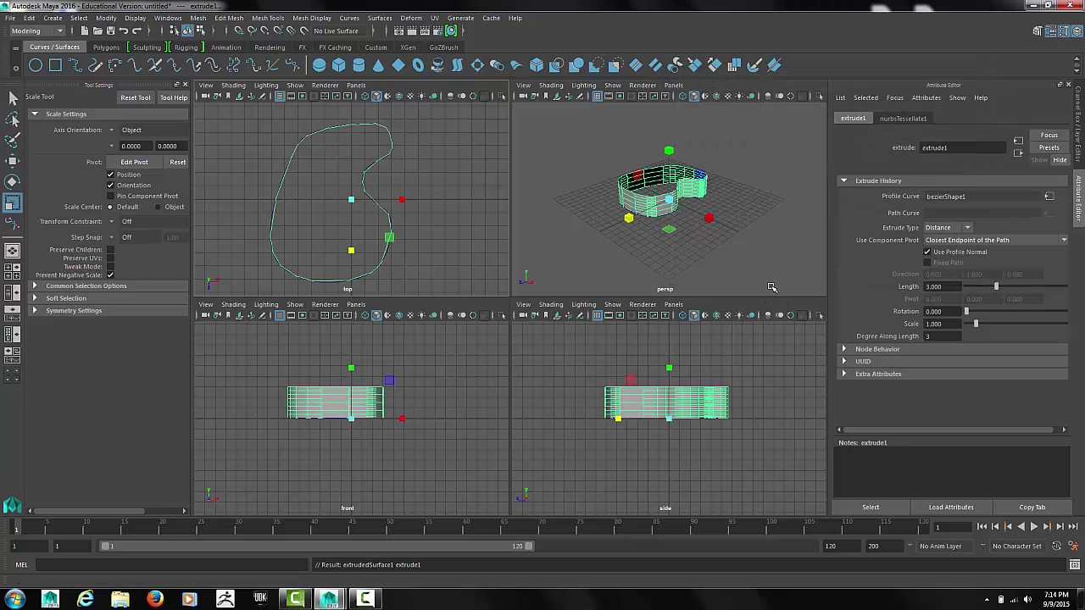
Step: Cap the extrusion's open border with Mesh > Fill Hole, then deselect it
{"action": "left_click", "coordinate": [31, 34]}
{"action": "left_click", "coordinate": [195, 18]}
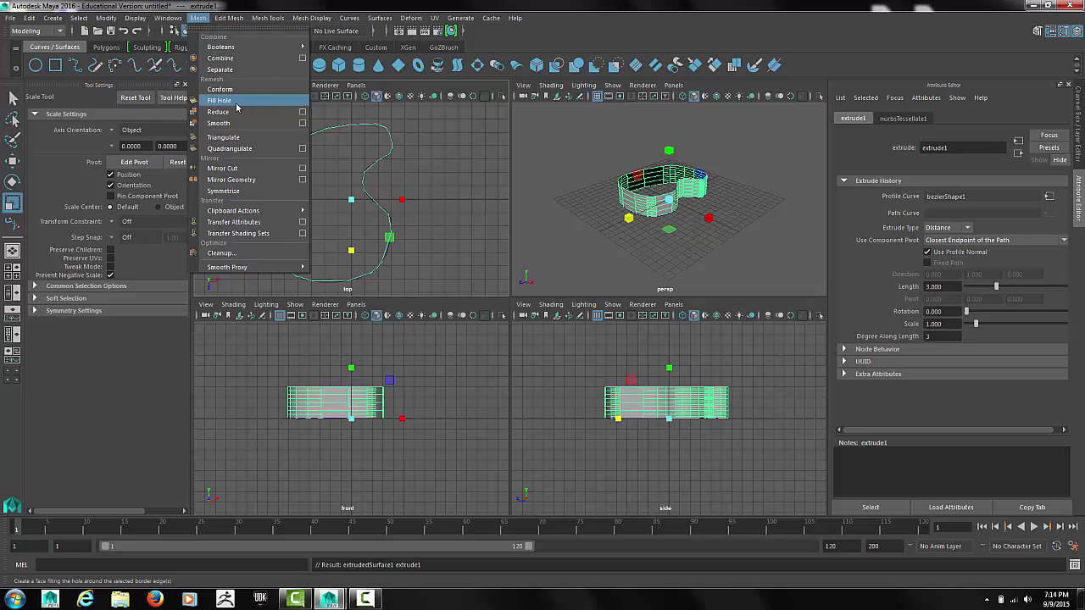
{"action": "left_click", "coordinate": [220, 100]}
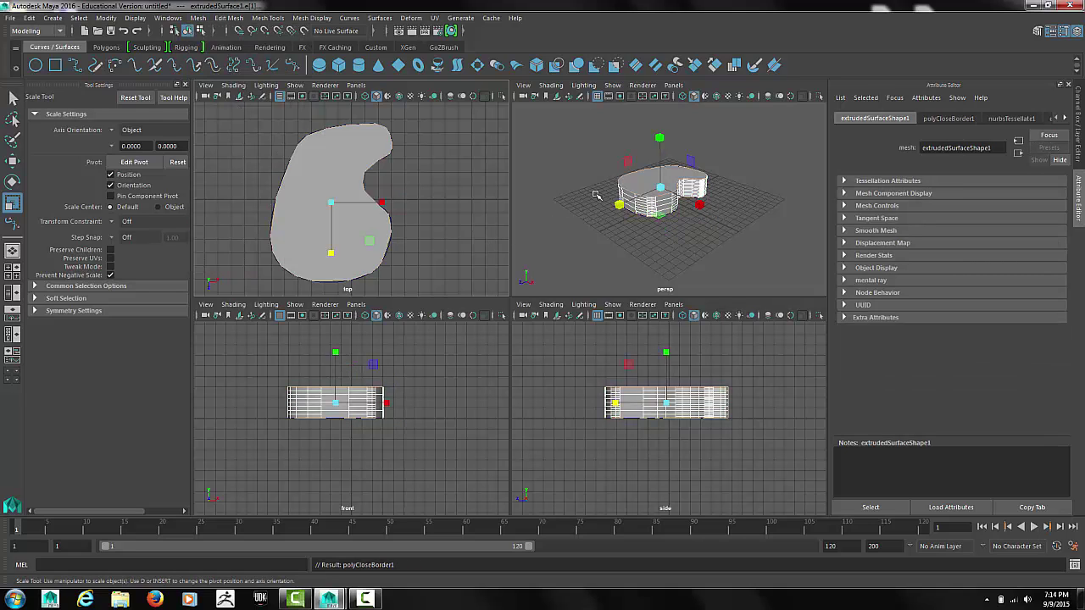
{"action": "left_click", "coordinate": [598, 196]}
Step: Lift the capped kidney solid on Y, leaving the bezier1 outline on the grid
{"action": "key", "text": "w"}
{"action": "left_click", "coordinate": [645, 181]}
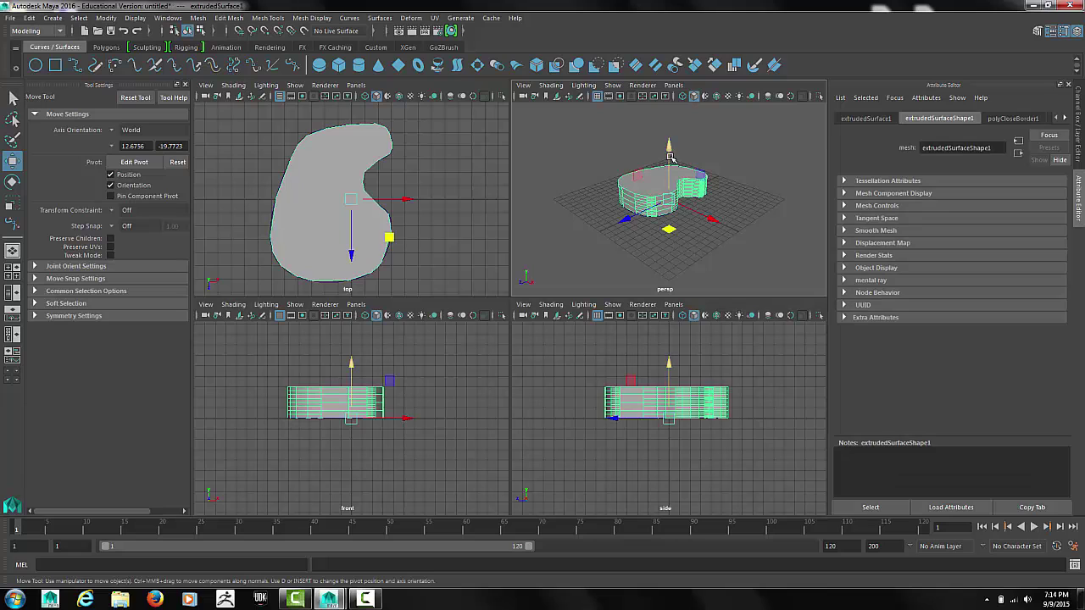
{"action": "left_click_drag", "start_coordinate": [668, 152], "coordinate": [667, 101]}
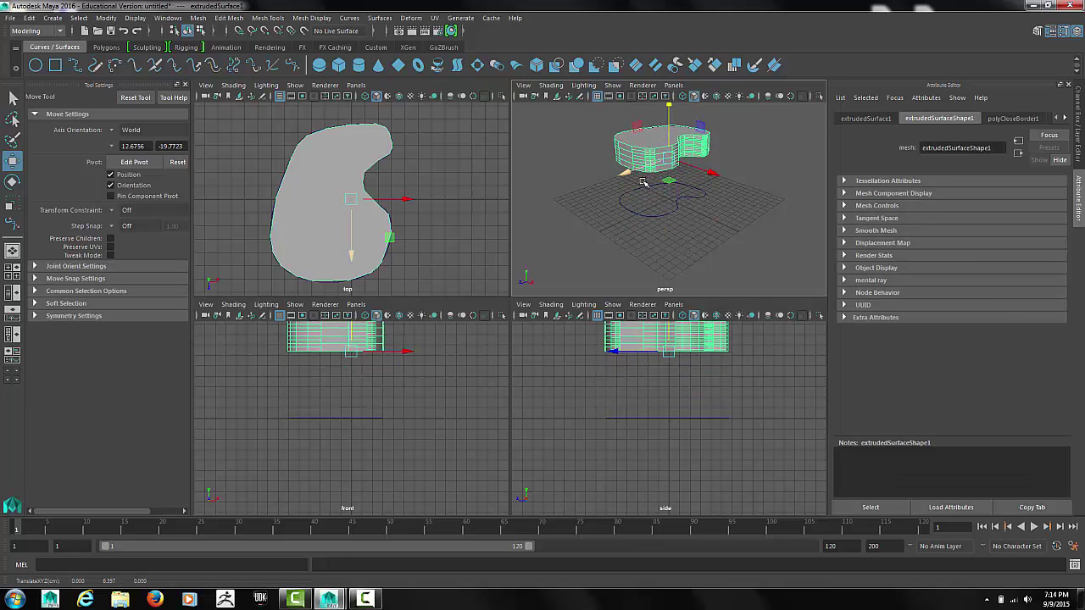
{"action": "left_click", "coordinate": [657, 206]}
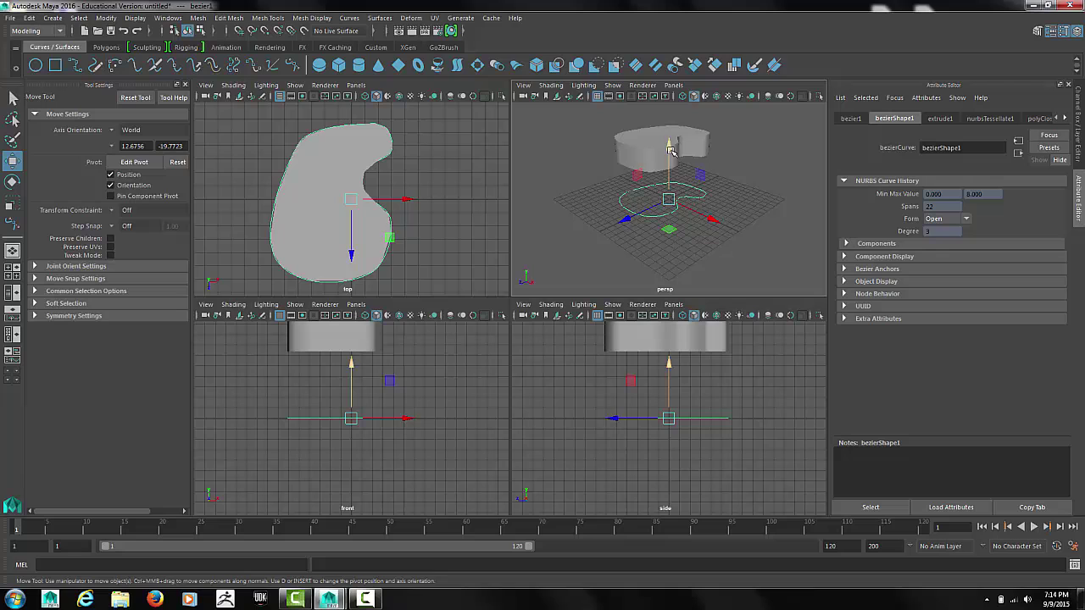
{"action": "left_click_drag", "start_coordinate": [668, 153], "coordinate": [666, 117]}
{"action": "left_click", "coordinate": [572, 198]}
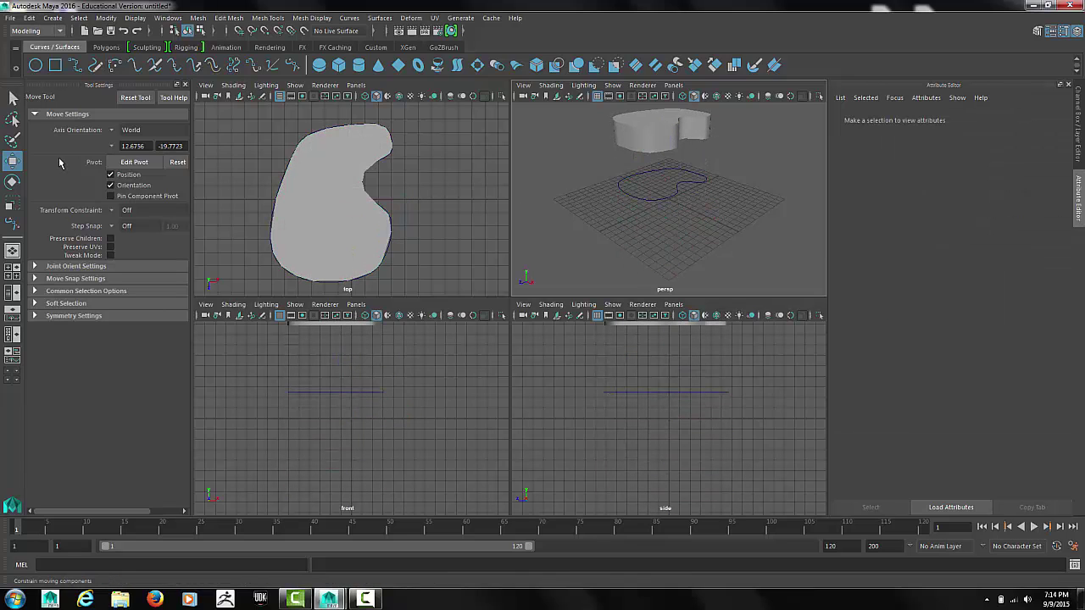
Step: Create a polygon plane for the ground from the Polygons shelf
{"action": "left_click", "coordinate": [106, 46]}
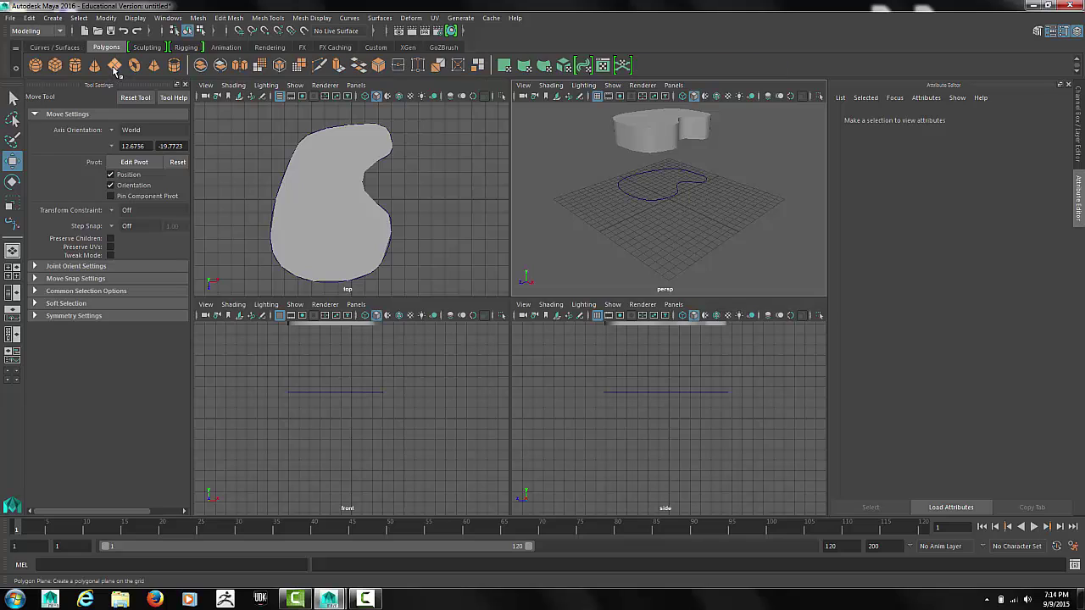
{"action": "left_click", "coordinate": [115, 67]}
{"action": "left_click", "coordinate": [860, 119]}
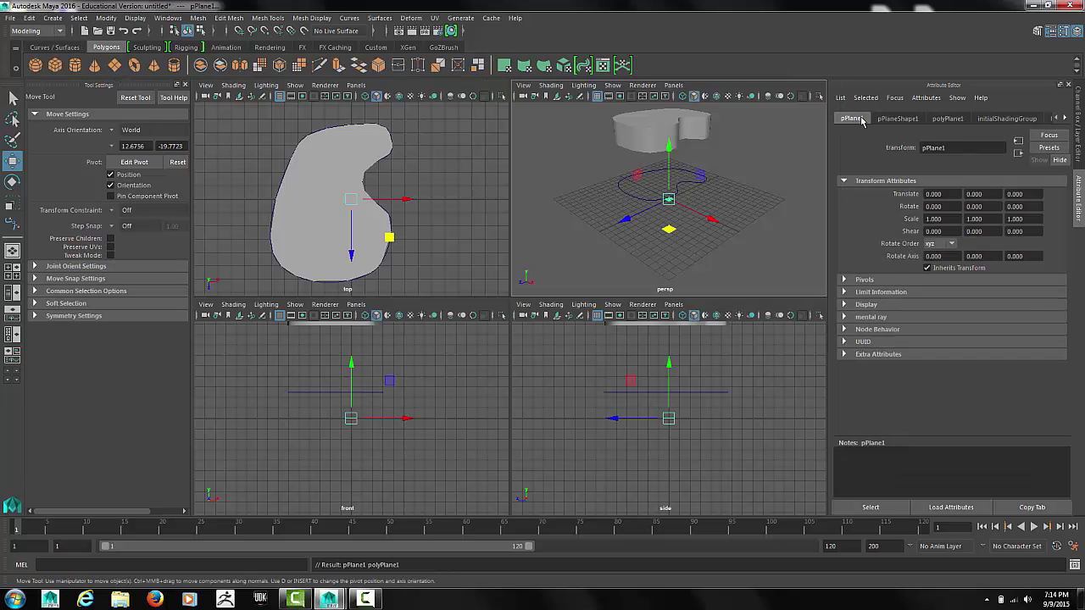
{"action": "double_click", "coordinate": [962, 146]}
{"action": "type", "text": "ground"}
Step: Size the plane 40 by 40 with 2×2 subdivisions, then select the pool shape
{"action": "left_click", "coordinate": [949, 119]}
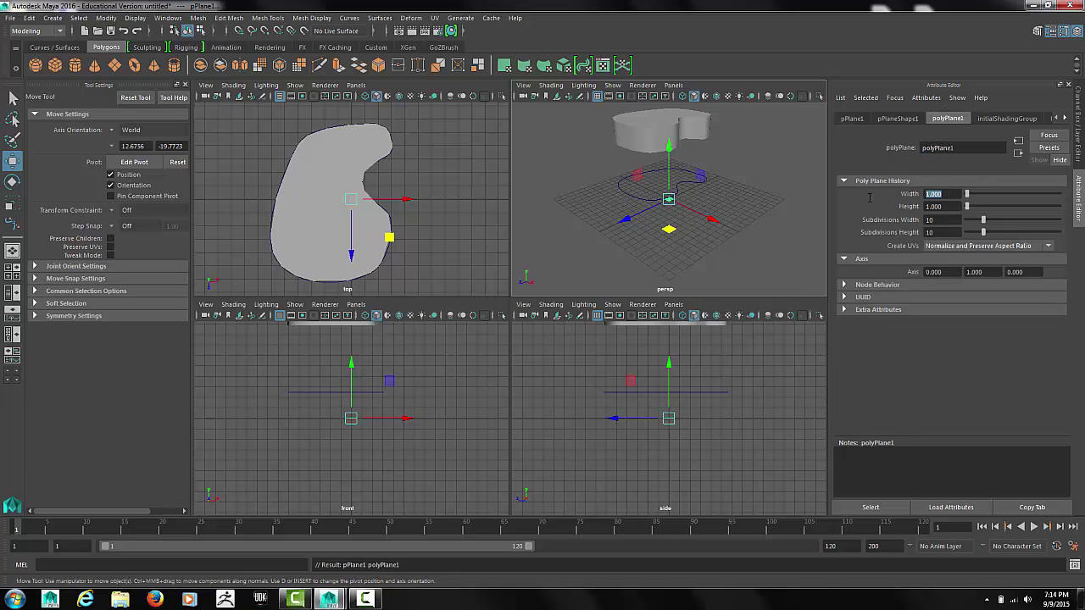
{"action": "type", "text": "40"}
{"action": "key", "text": "Tab"}
{"action": "type", "text": "4"}
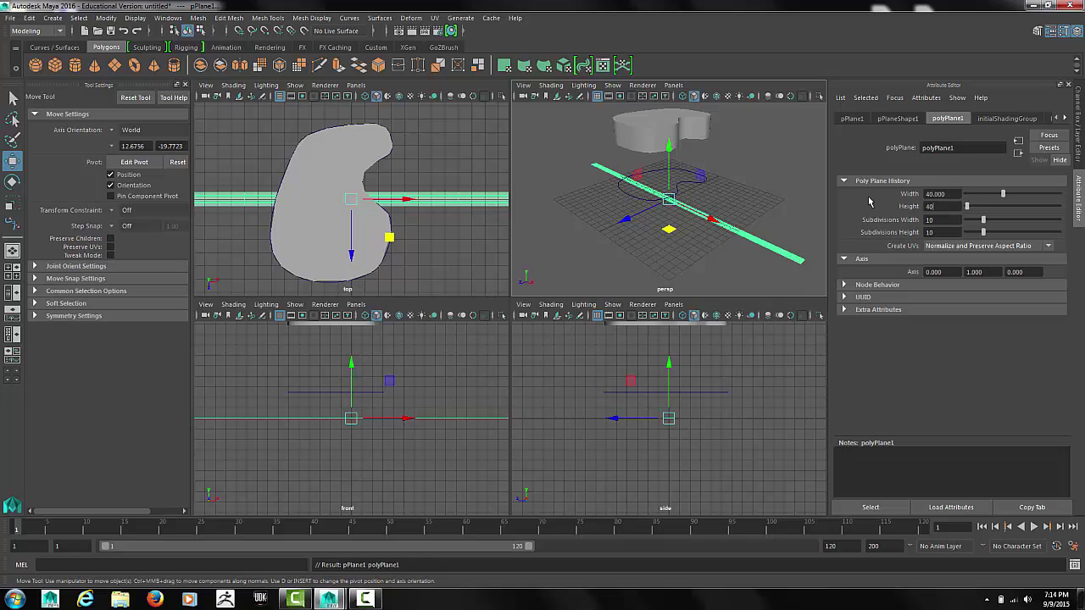
{"action": "type", "text": "0"}
{"action": "key", "text": "Tab"}
{"action": "type", "text": "2"}
{"action": "key", "text": "Tab"}
{"action": "type", "text": "2"}
{"action": "key", "text": "Tab"}
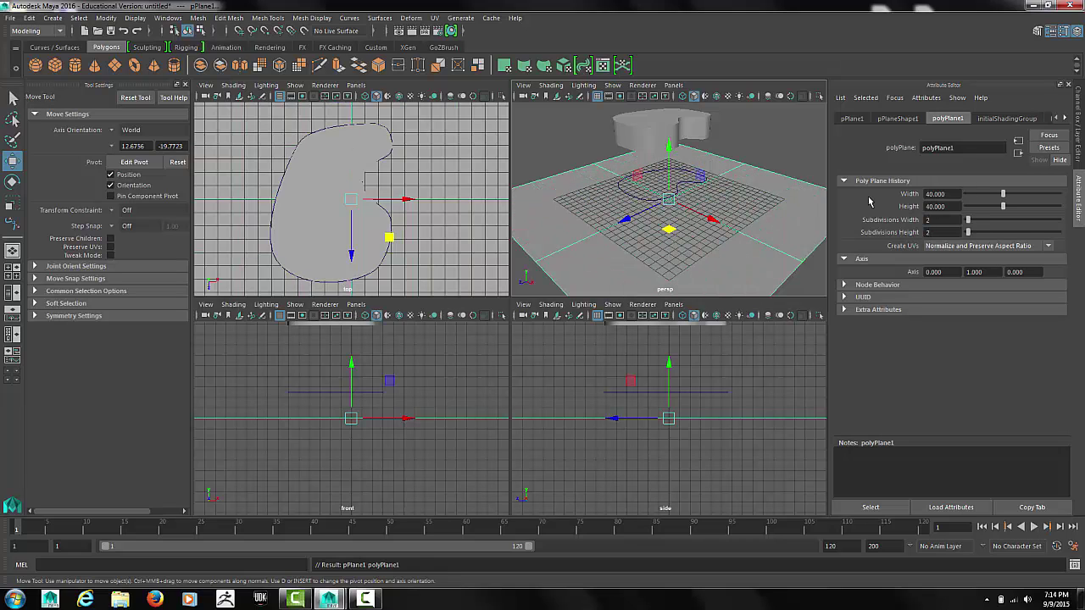
{"action": "left_click", "coordinate": [627, 134]}
{"action": "left_click", "coordinate": [31, 18]}
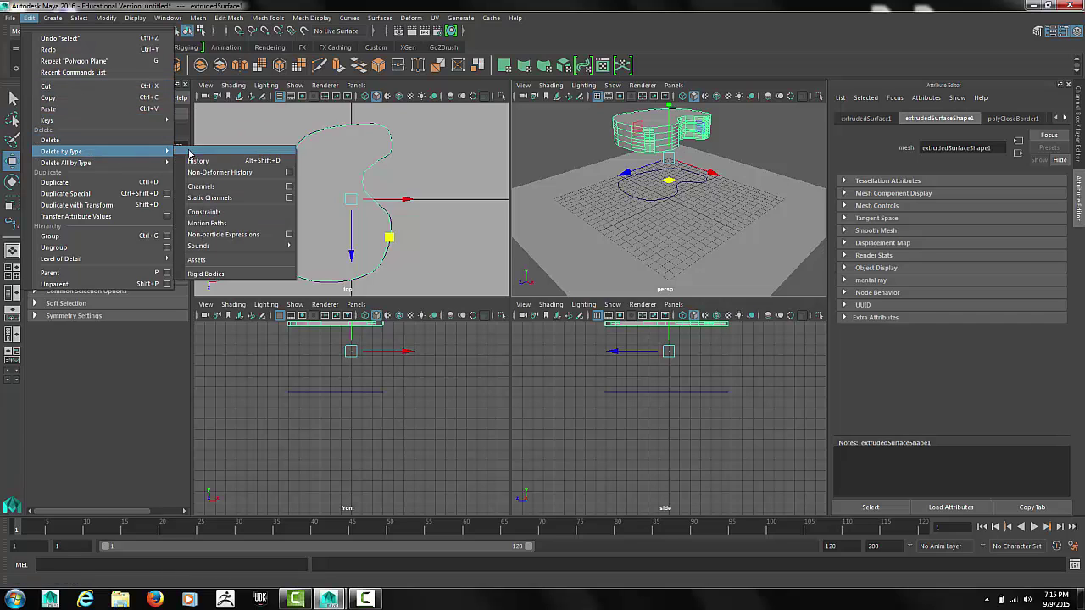
Step: Delete extrudedSurface1's history, rename it 'pool', and centre its pivot
{"action": "left_click", "coordinate": [192, 158]}
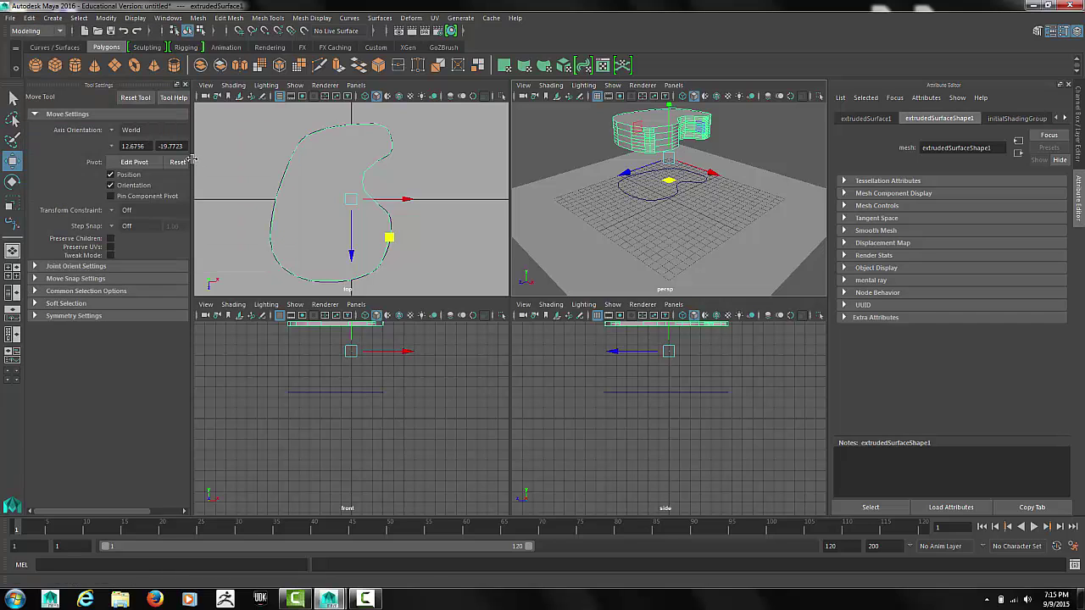
{"action": "left_click", "coordinate": [866, 119]}
{"action": "left_click_drag", "start_coordinate": [986, 150], "coordinate": [879, 156]}
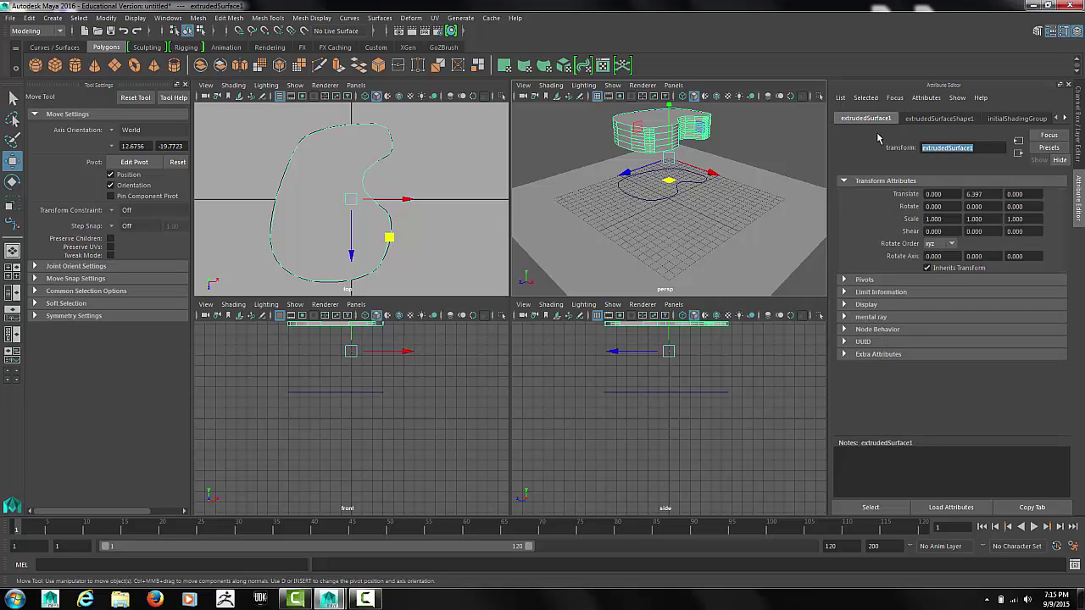
{"action": "type", "text": "pool"}
{"action": "key", "text": "Return"}
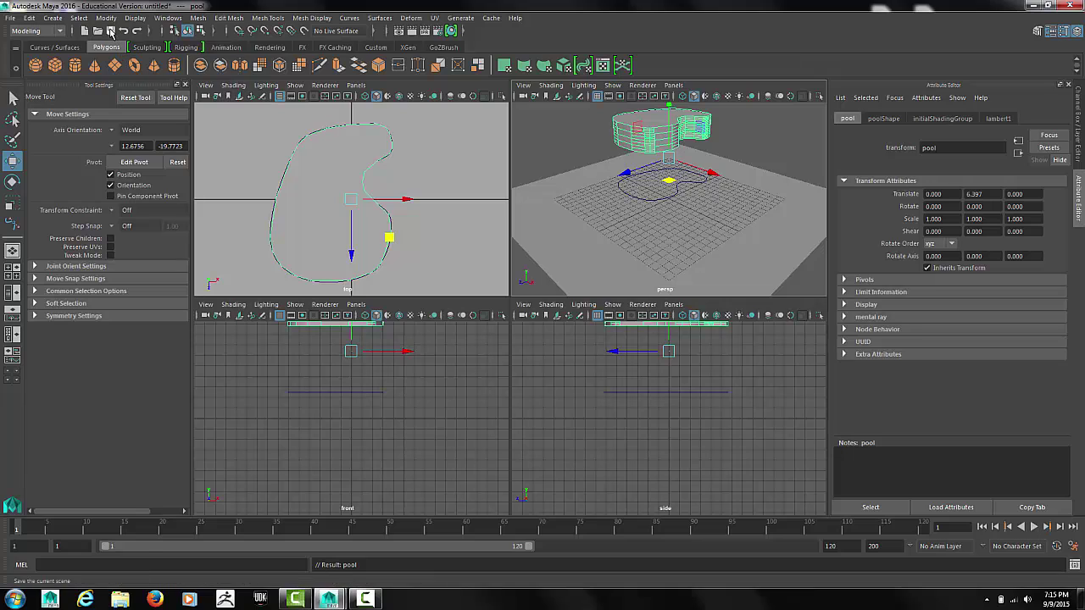
{"action": "left_click", "coordinate": [106, 18]}
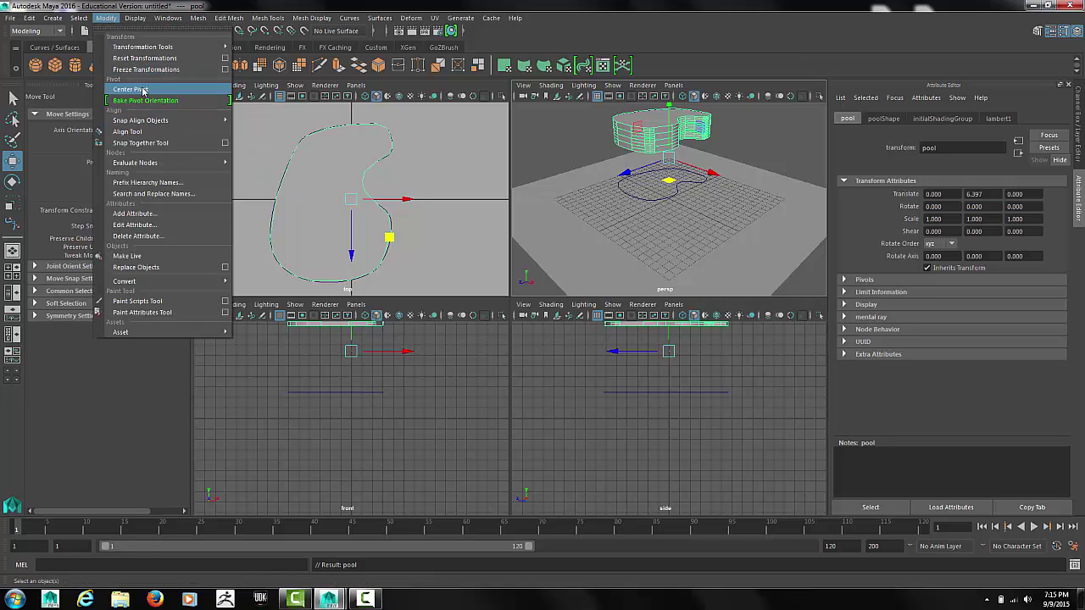
{"action": "left_click", "coordinate": [144, 89]}
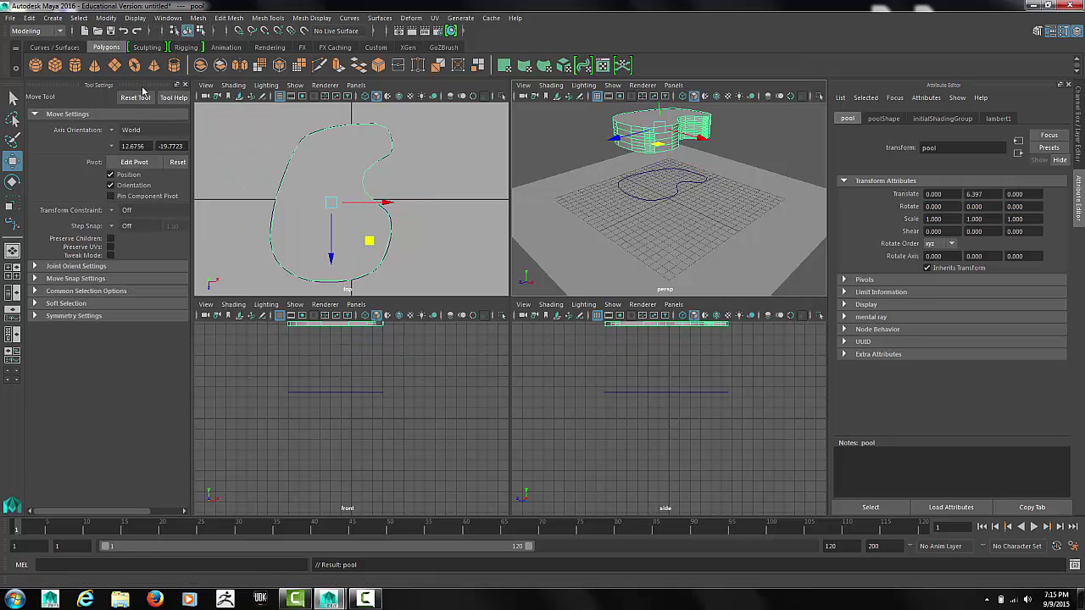
Step: Duplicate the pool as pool1, lower it into the ground plane, and select pPlane1 plus pool1
{"action": "left_click", "coordinate": [30, 17]}
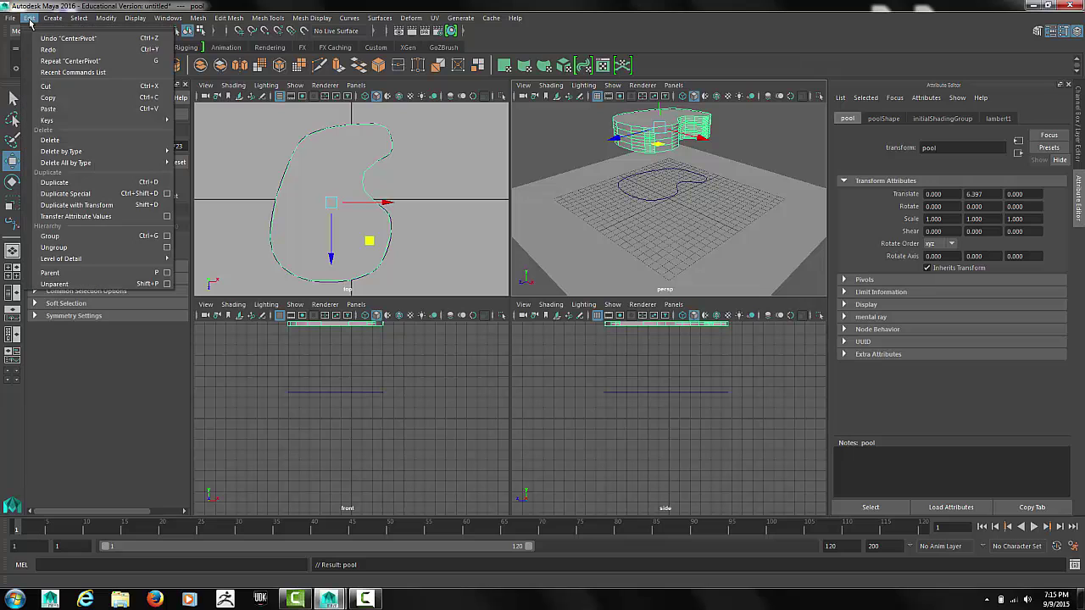
{"action": "left_click", "coordinate": [71, 182]}
{"action": "left_click_drag", "start_coordinate": [660, 109], "coordinate": [660, 182]}
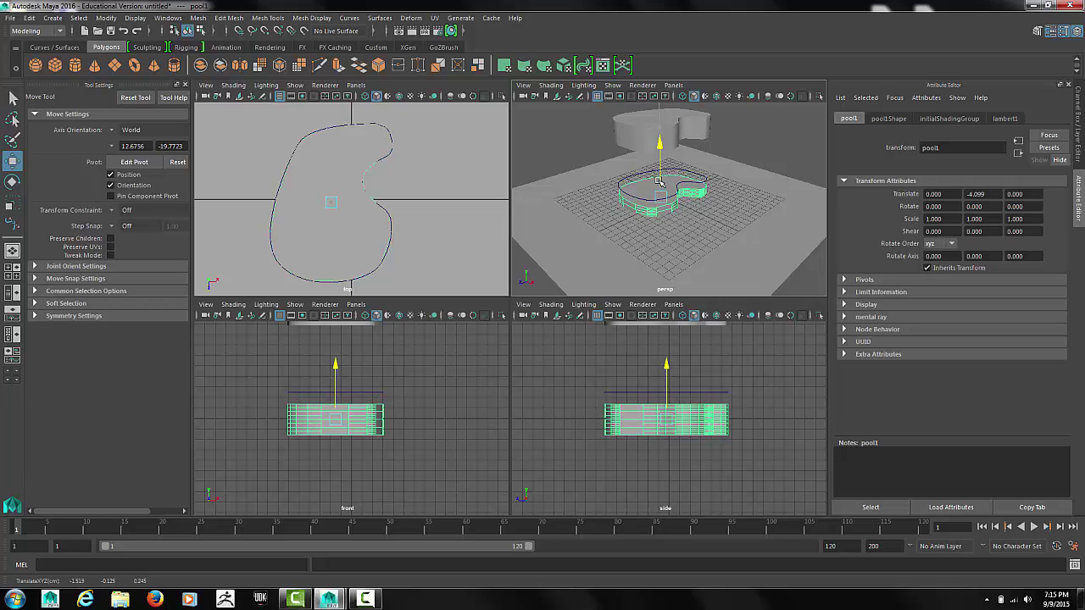
{"action": "left_click", "coordinate": [653, 185]}
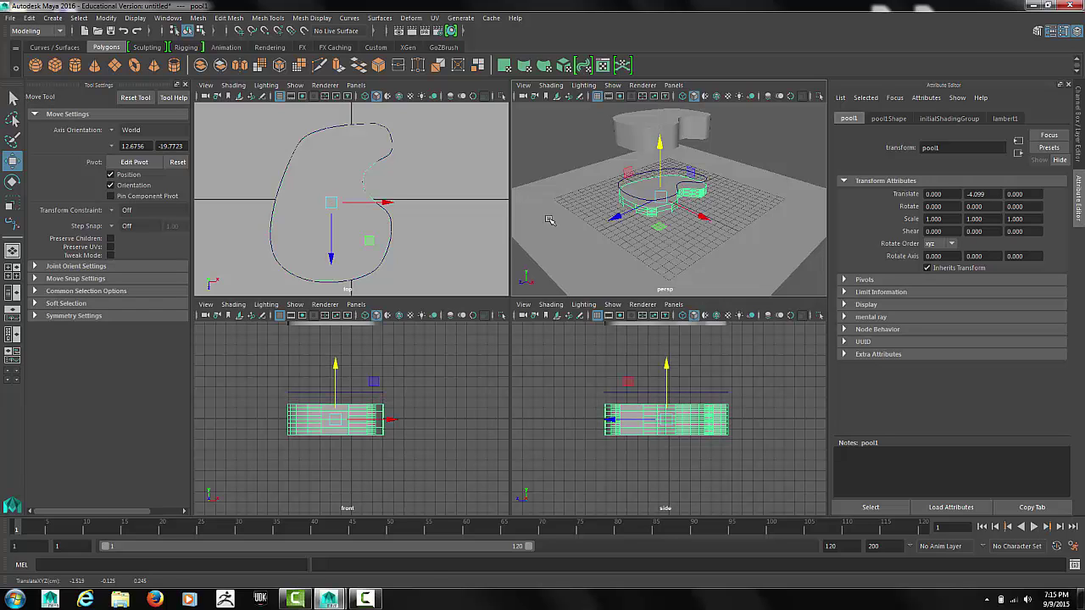
{"action": "left_click", "coordinate": [644, 190]}
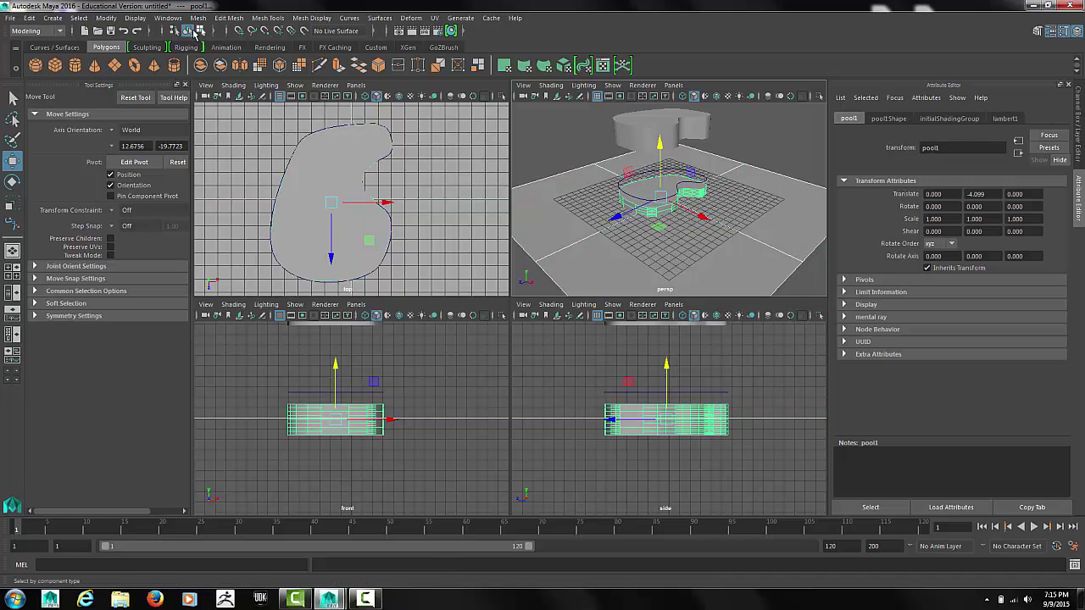
Step: Boolean-subtract the lowered pool copy from the ground plane, producing pPlane2 with a kidney-shaped hole
{"action": "left_click", "coordinate": [197, 18]}
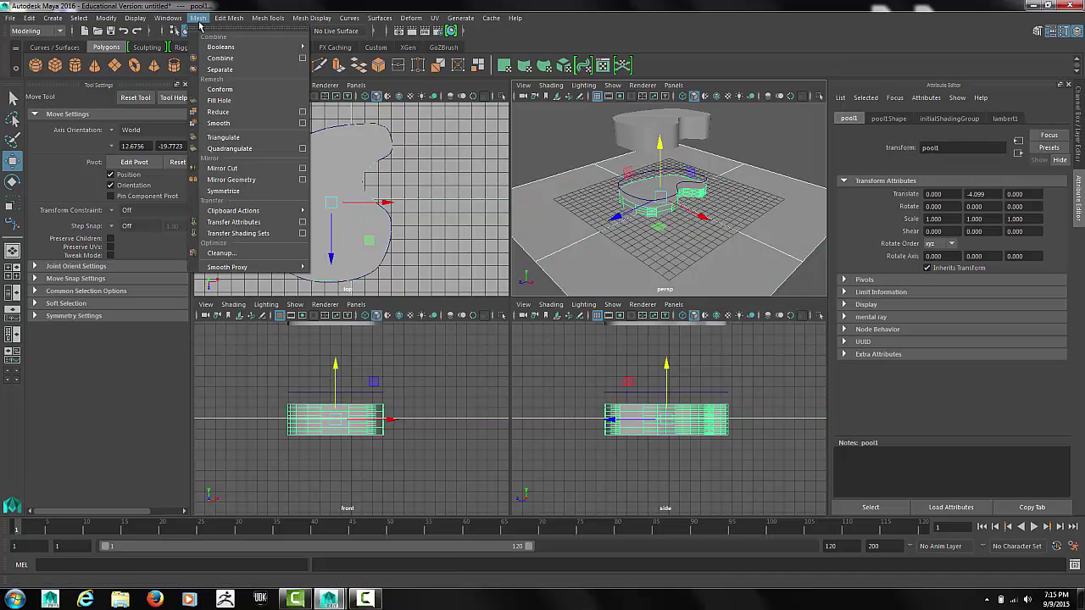
{"action": "mouse_move", "coordinate": [225, 47]}
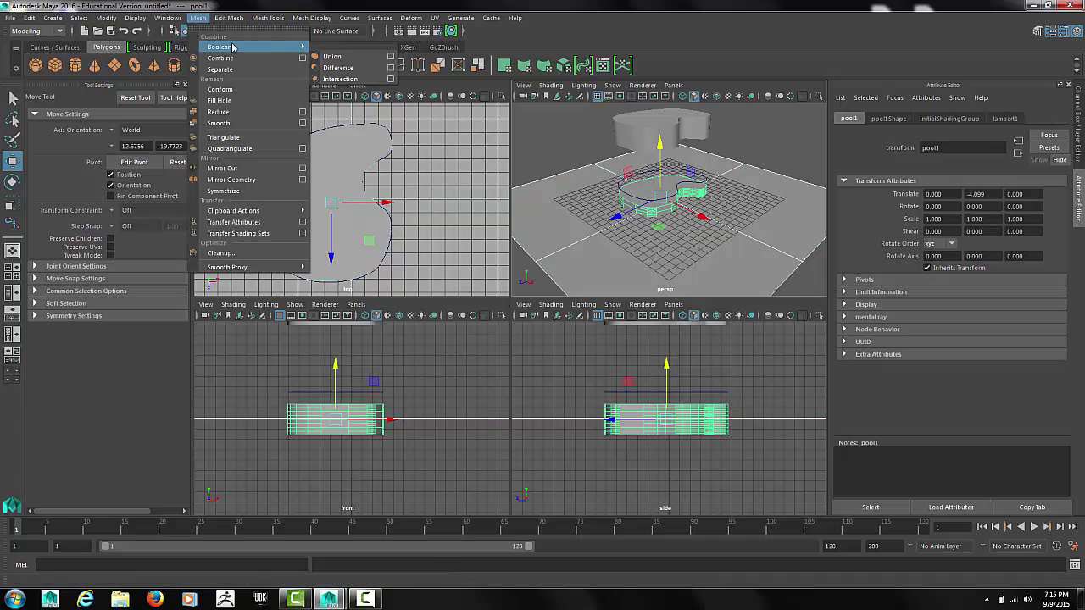
{"action": "left_click", "coordinate": [339, 68]}
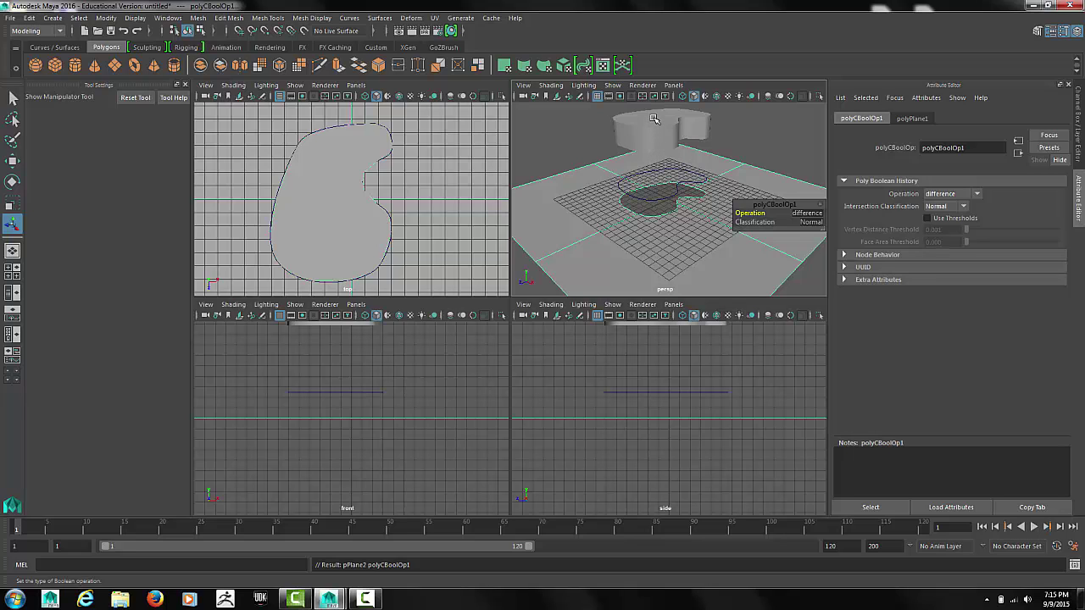
{"action": "left_click", "coordinate": [653, 117]}
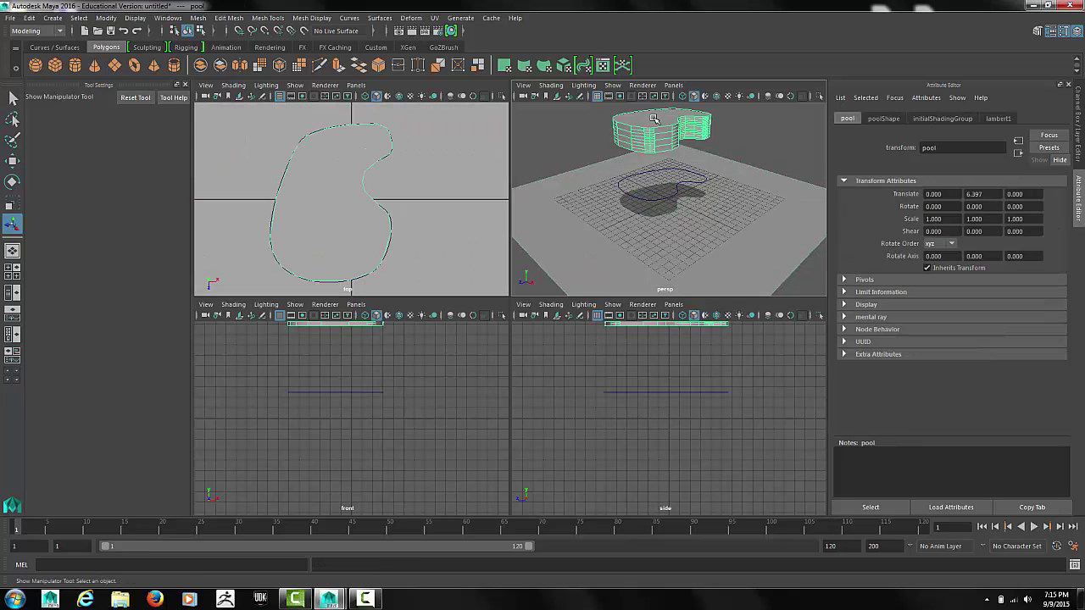
Step: Duplicate the pool as pool2 and lower it to translate Y -2.386 into the hole
{"action": "left_click", "coordinate": [29, 18]}
{"action": "left_click", "coordinate": [75, 181]}
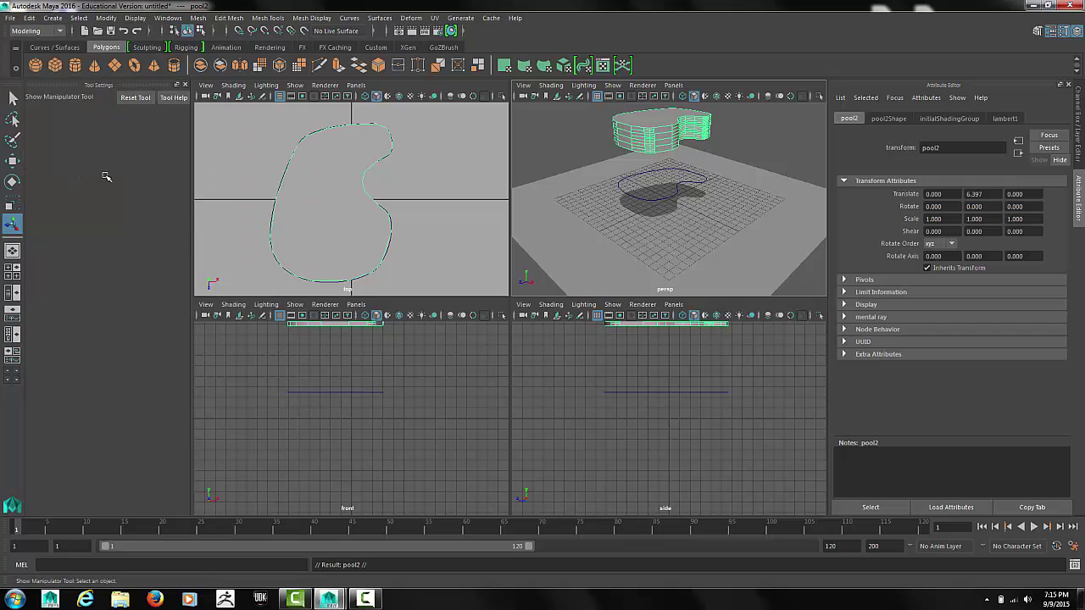
{"action": "key", "text": "w"}
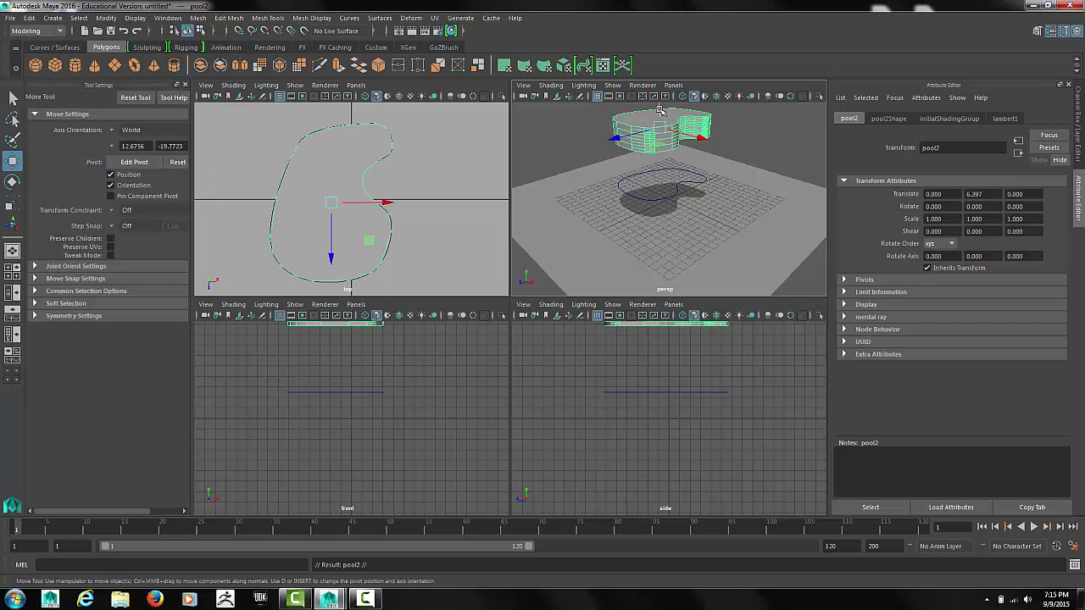
{"action": "left_click_drag", "start_coordinate": [661, 109], "coordinate": [665, 172]}
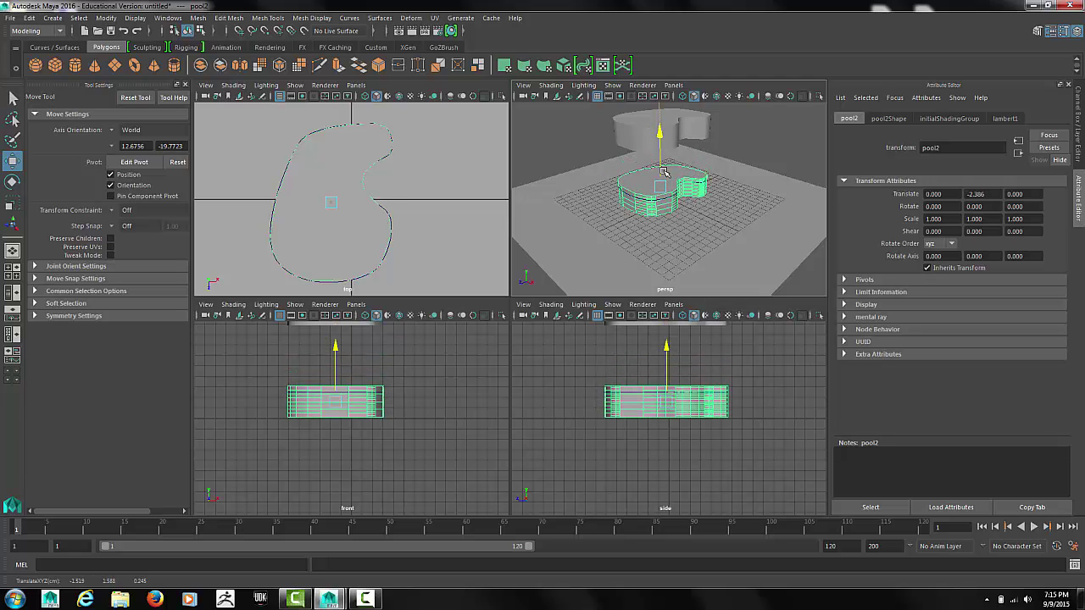
Step: In face mode, select pool2's top cap face and delete it
{"action": "right_click", "coordinate": [641, 183]}
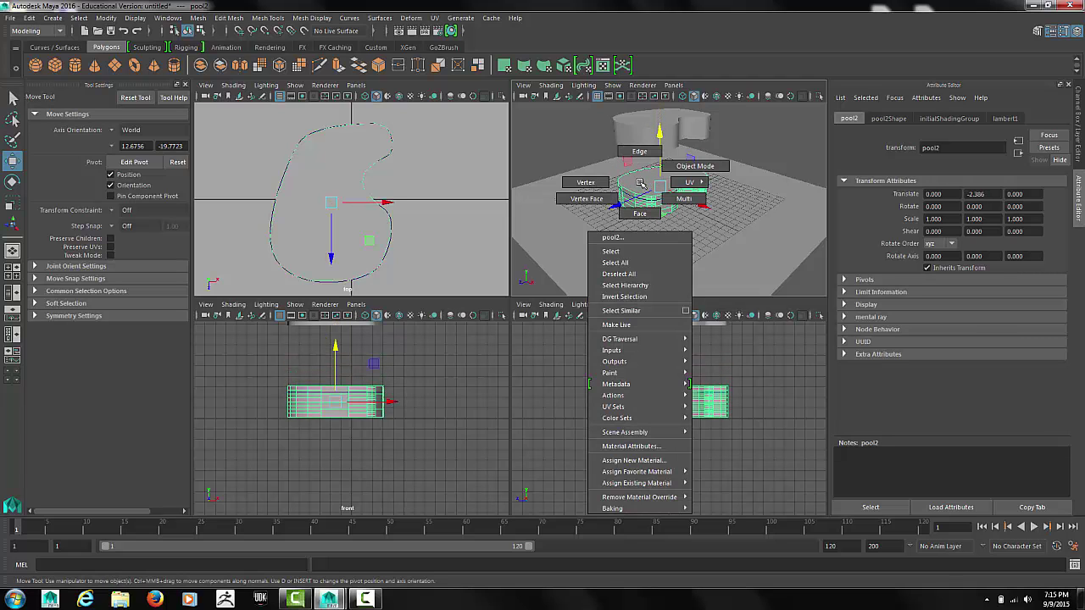
{"action": "left_click", "coordinate": [641, 213]}
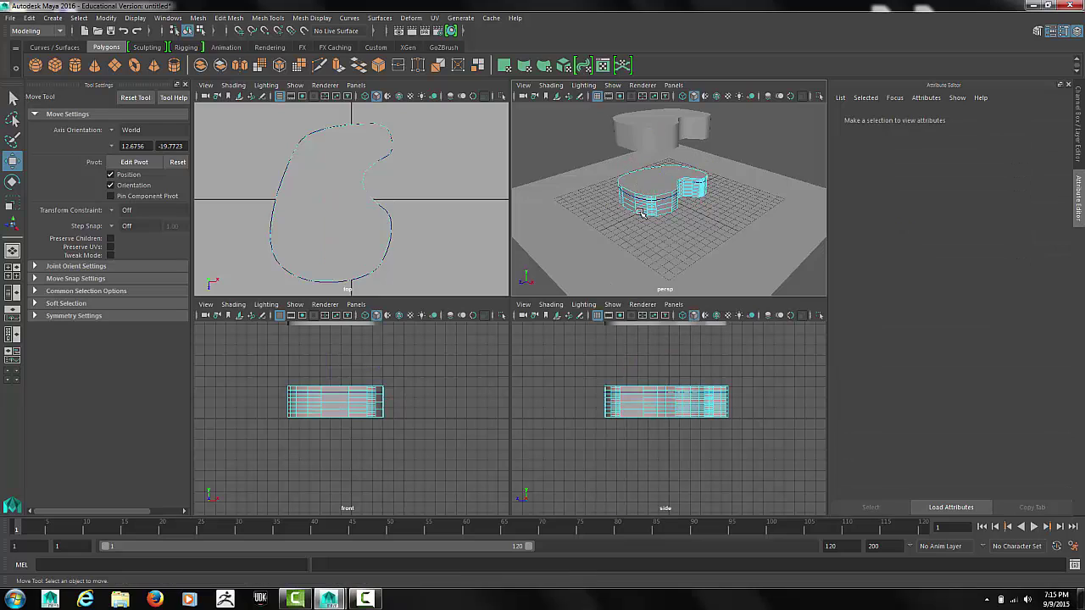
{"action": "key", "text": "space"}
{"action": "left_click", "coordinate": [482, 287]}
{"action": "left_click", "coordinate": [482, 287]}
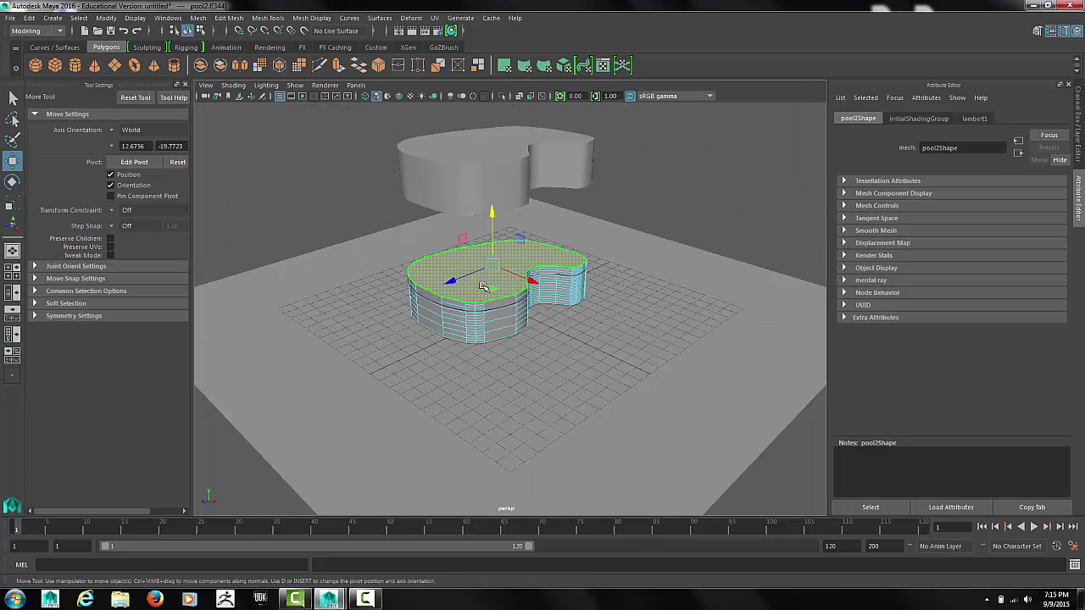
{"action": "key", "text": "Delete"}
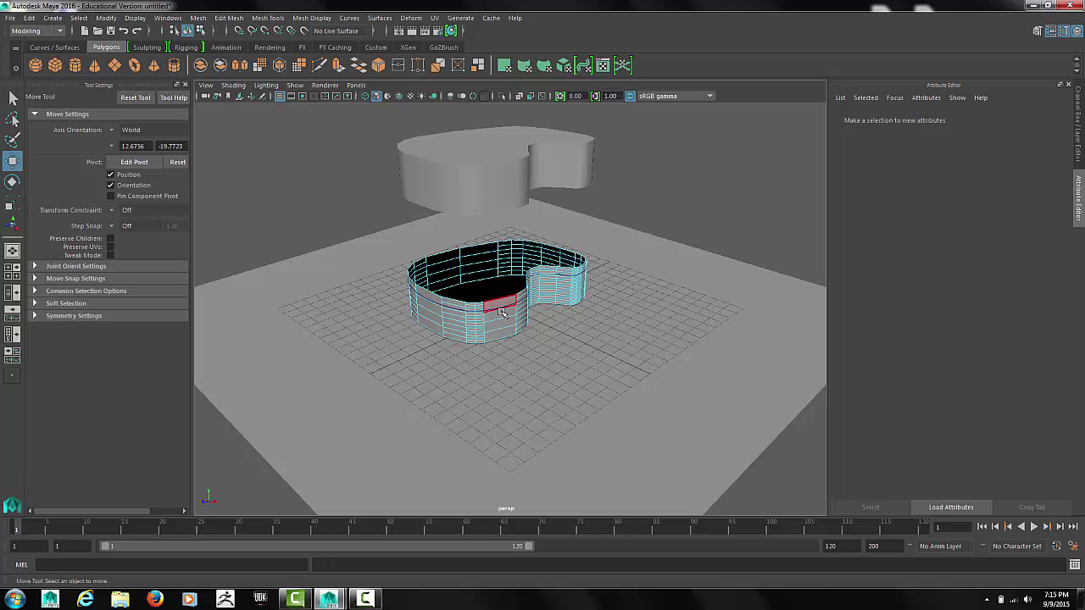
Step: Orbit to a side-on view and reselect pool2 as a whole object
{"action": "left_click_drag", "start_coordinate": [499, 284], "coordinate": [455, 299], "text": "alt"}
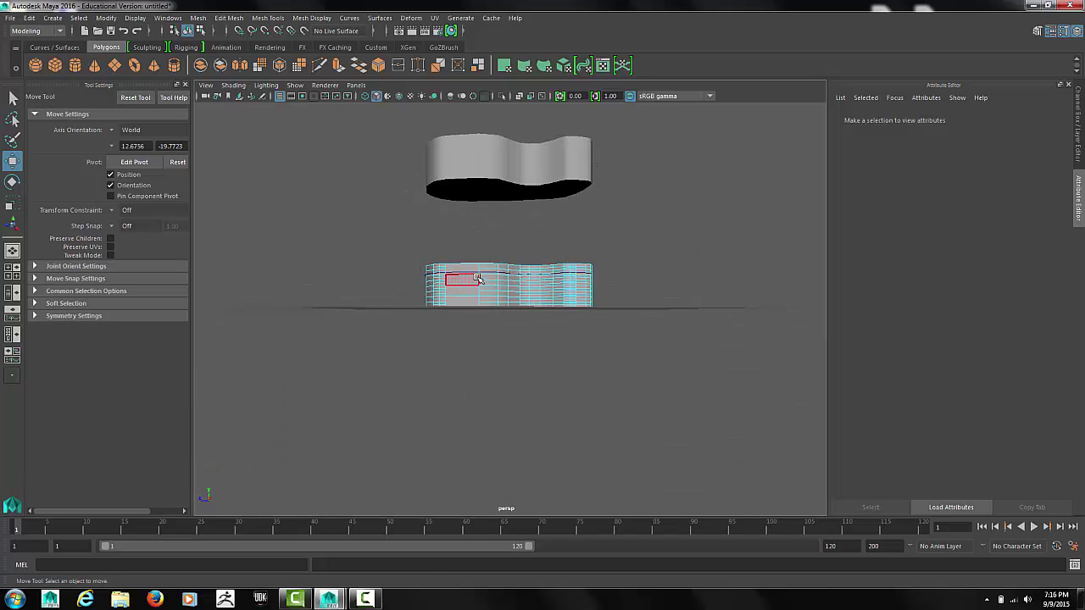
{"action": "left_click", "coordinate": [462, 280]}
{"action": "right_click_drag", "start_coordinate": [500, 274], "coordinate": [534, 254]}
{"action": "left_click", "coordinate": [508, 282]}
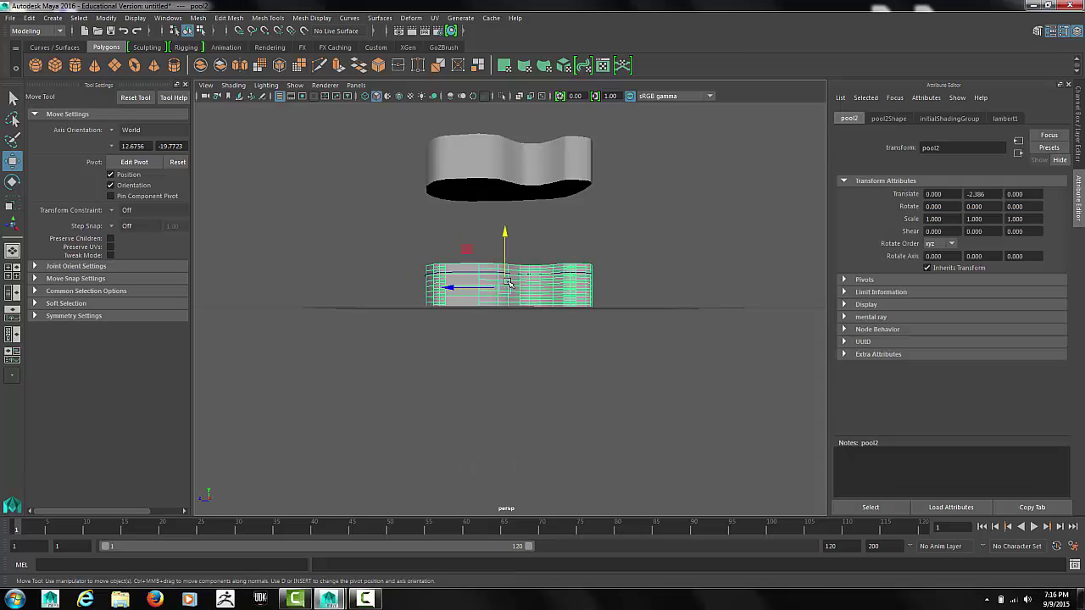
Step: Lower pool2 to Y -5.669, stretch it to scale Y 1.55, and restore four views
{"action": "left_click_drag", "start_coordinate": [505, 236], "coordinate": [506, 257]}
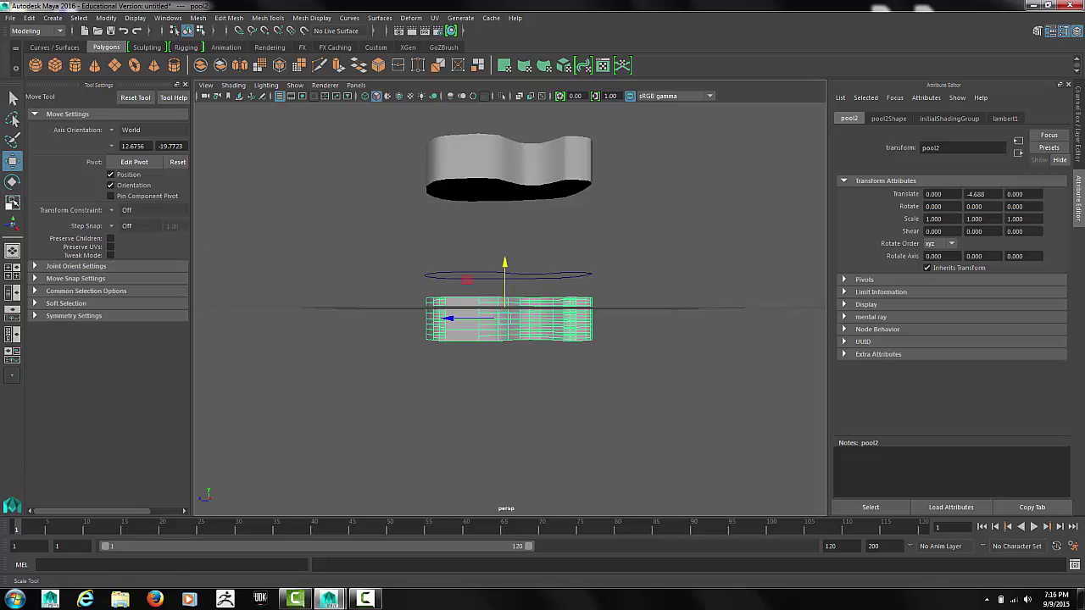
{"action": "left_click", "coordinate": [13, 203]}
{"action": "mouse_move", "coordinate": [504, 268]}
{"action": "left_mouse_down"}
{"action": "mouse_move", "coordinate": [506, 239]}
{"action": "mouse_move", "coordinate": [505, 277]}
{"action": "left_mouse_up"}
{"action": "key", "text": "w"}
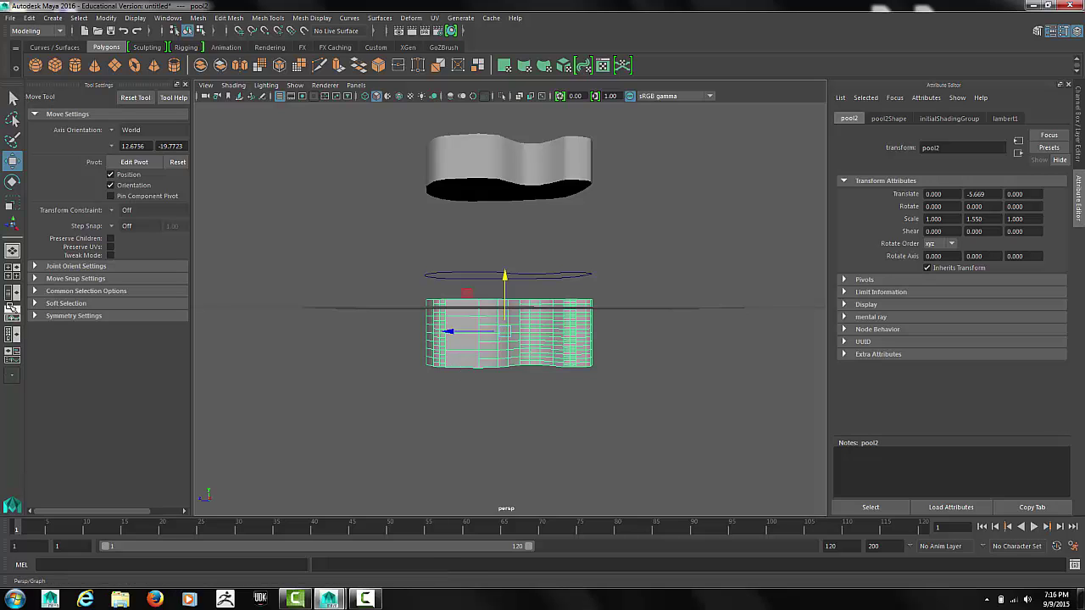
{"action": "left_click", "coordinate": [12, 276]}
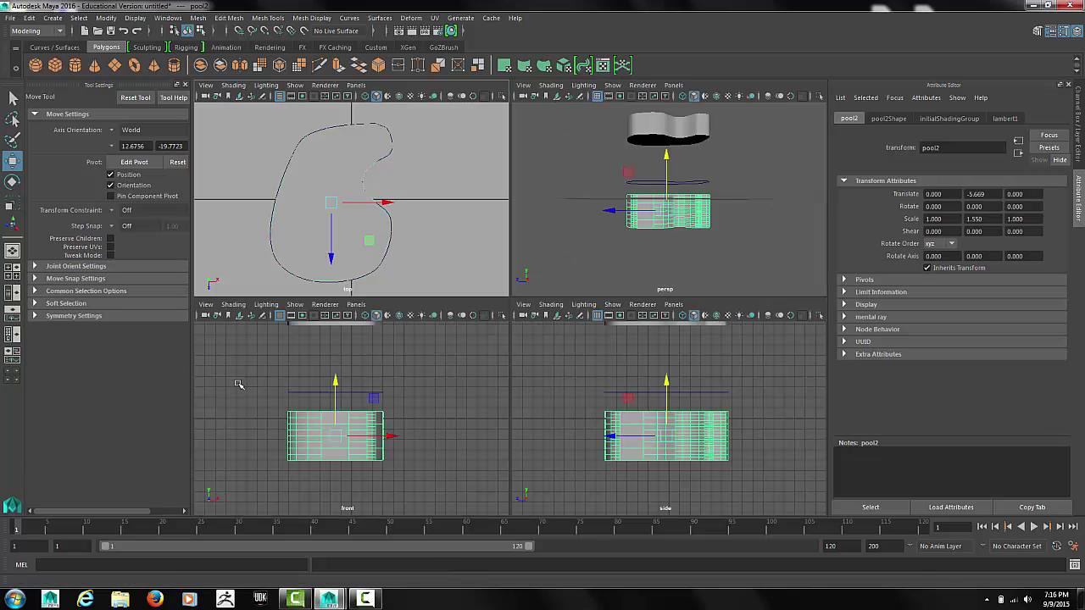
Step: Maximize the side view, switch pool2 to edge mode and box-select its bottom edges
{"action": "key", "text": "space"}
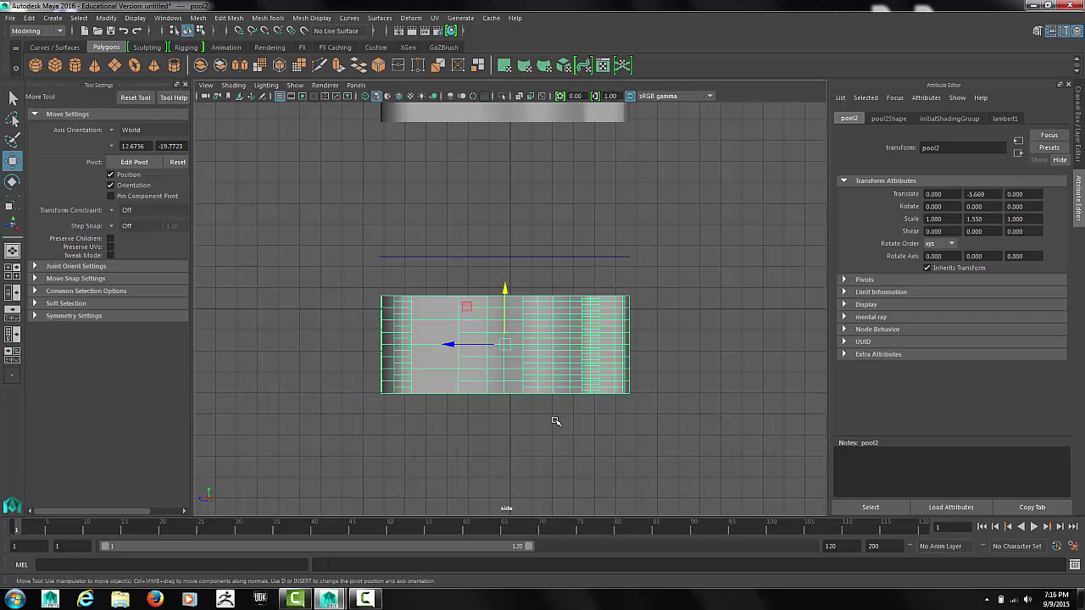
{"action": "right_click_drag", "start_coordinate": [472, 273], "coordinate": [472, 243]}
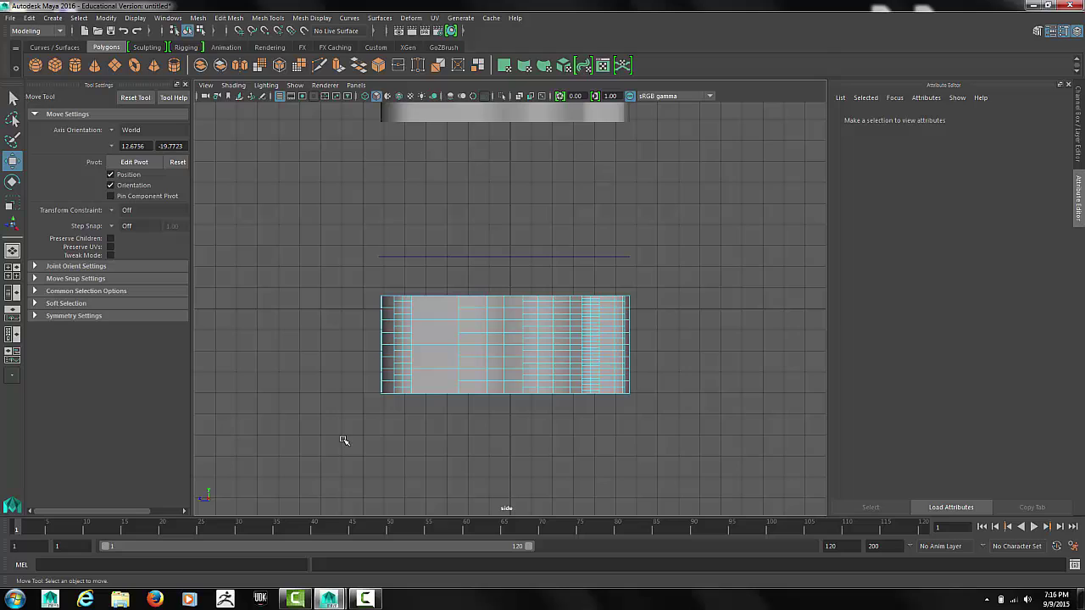
{"action": "left_click_drag", "start_coordinate": [387, 413], "coordinate": [710, 393]}
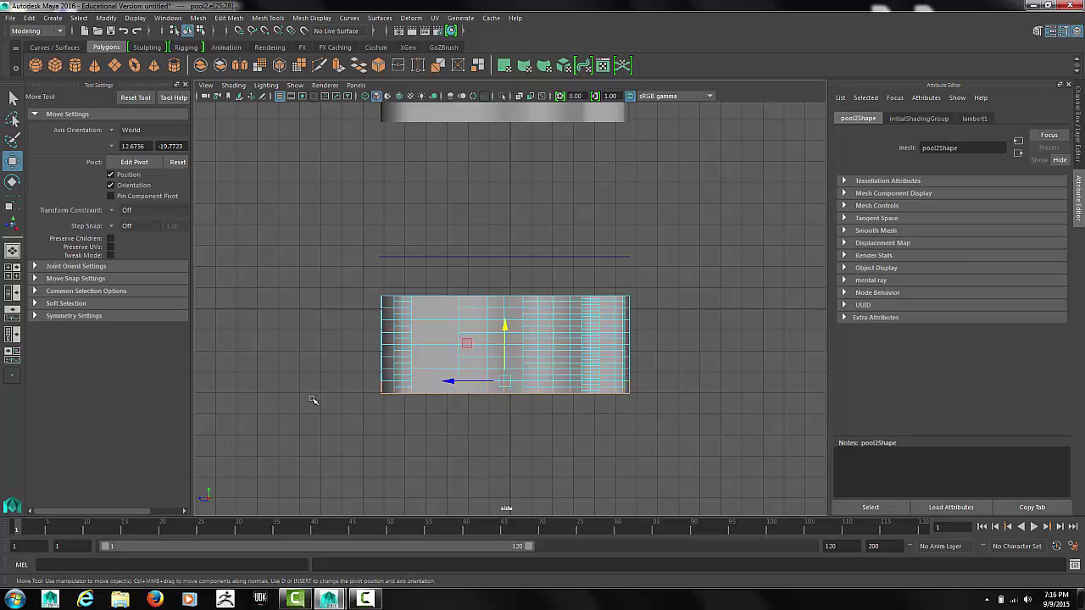
{"action": "left_click_drag", "start_coordinate": [326, 354], "coordinate": [658, 391]}
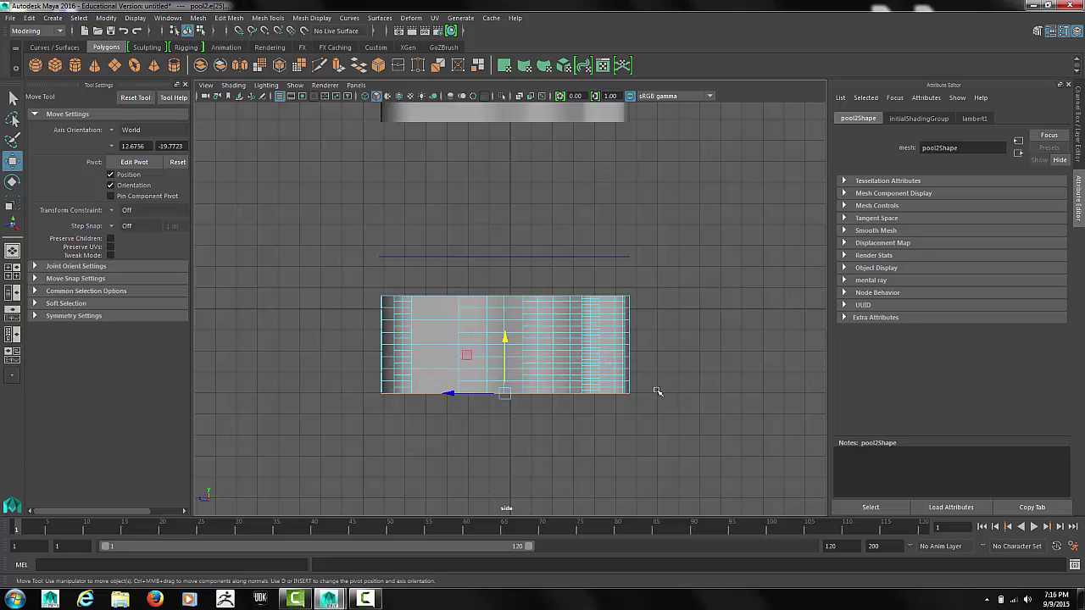
Step: Apply a default bevel to the bottom edges, then undo it
{"action": "left_click", "coordinate": [239, 19]}
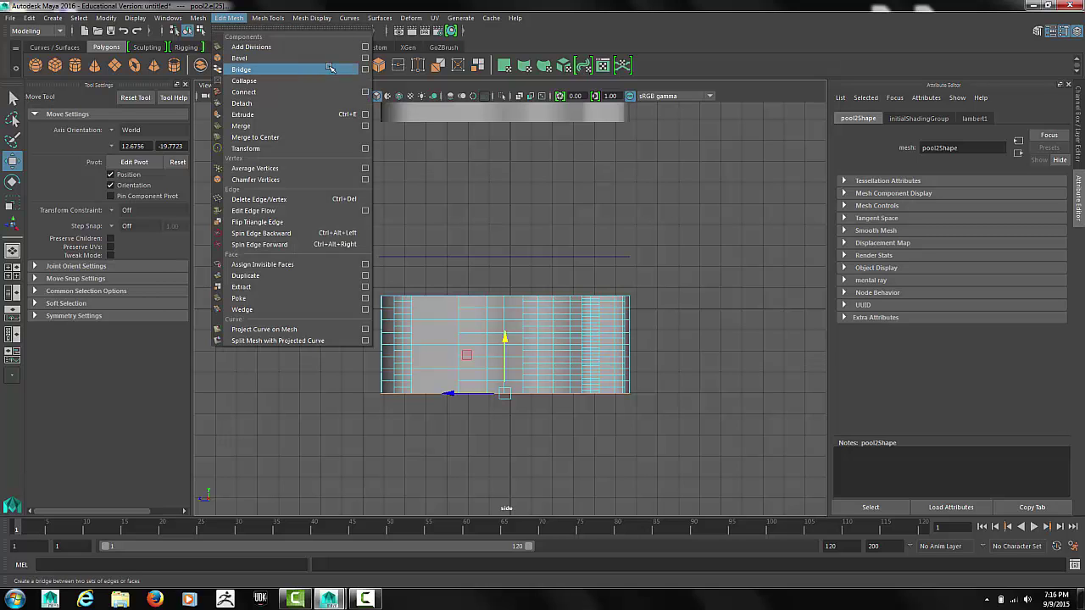
{"action": "left_click", "coordinate": [365, 58]}
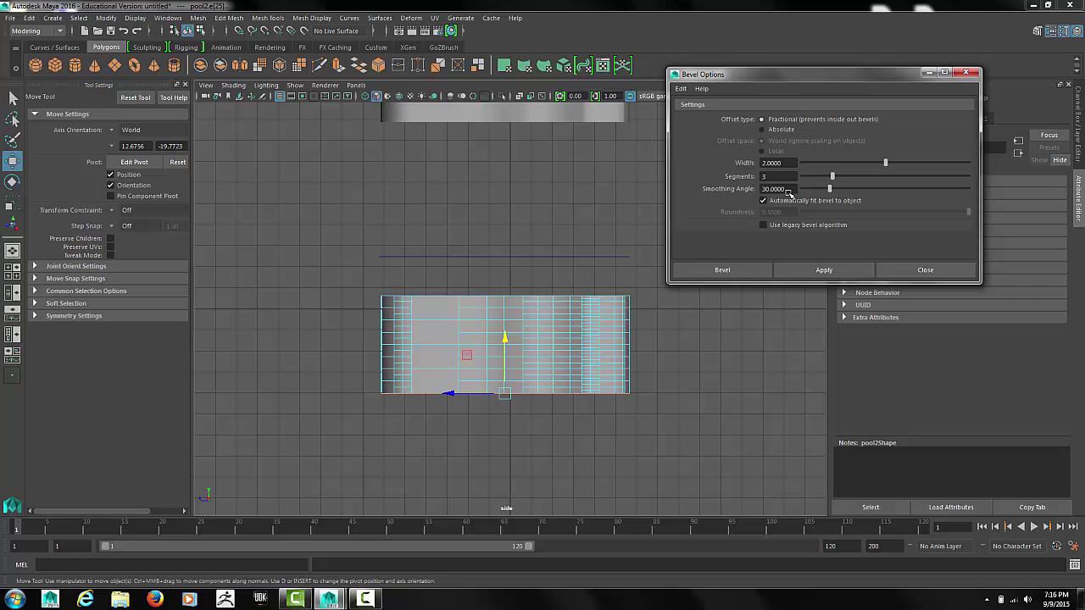
{"action": "left_click", "coordinate": [754, 267]}
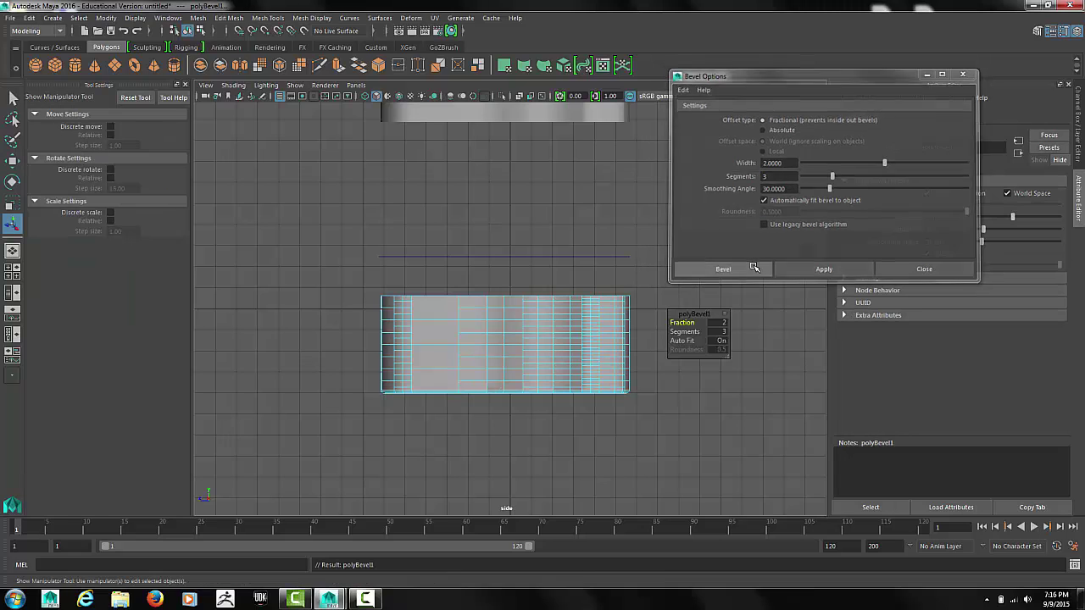
{"action": "key", "text": "ctrl+z"}
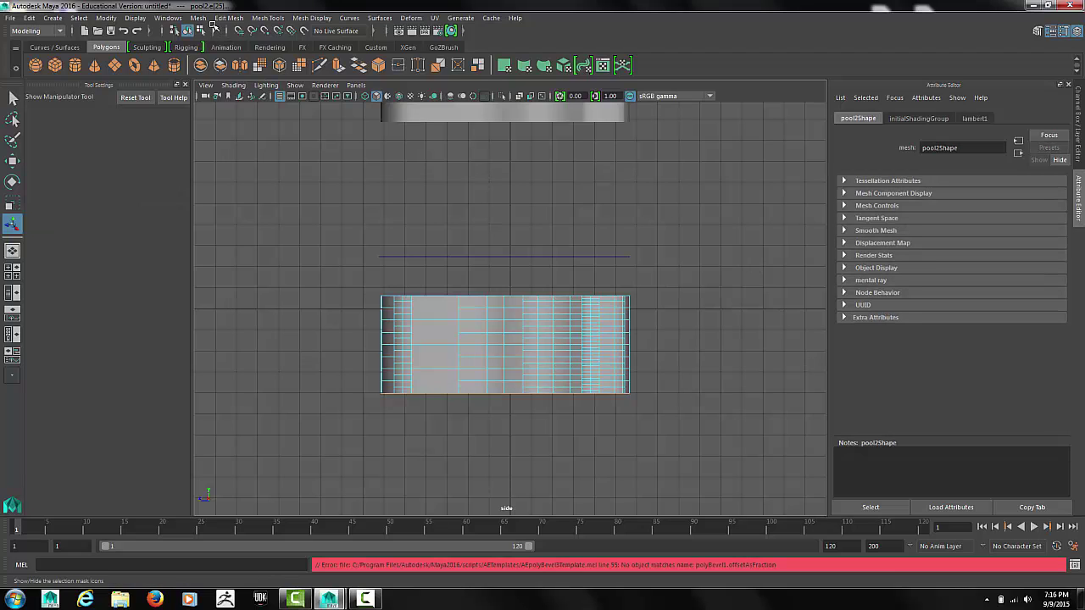
Step: Bevel the bottom edges again with width 5 and 3 segments, creating polyBevel1
{"action": "left_click", "coordinate": [229, 18]}
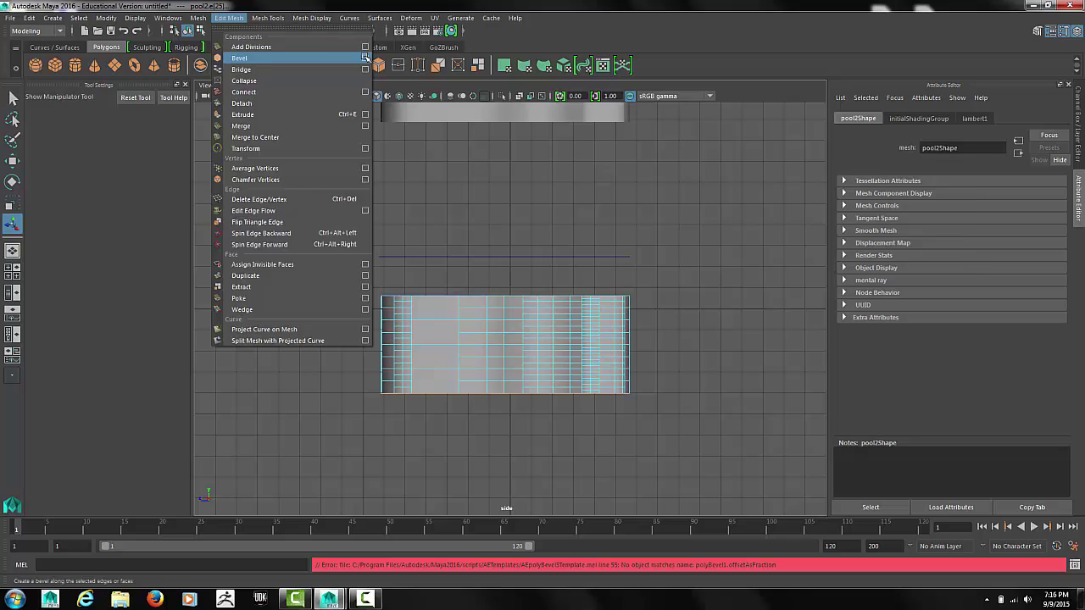
{"action": "left_click", "coordinate": [365, 57]}
{"action": "double_click", "coordinate": [774, 162]}
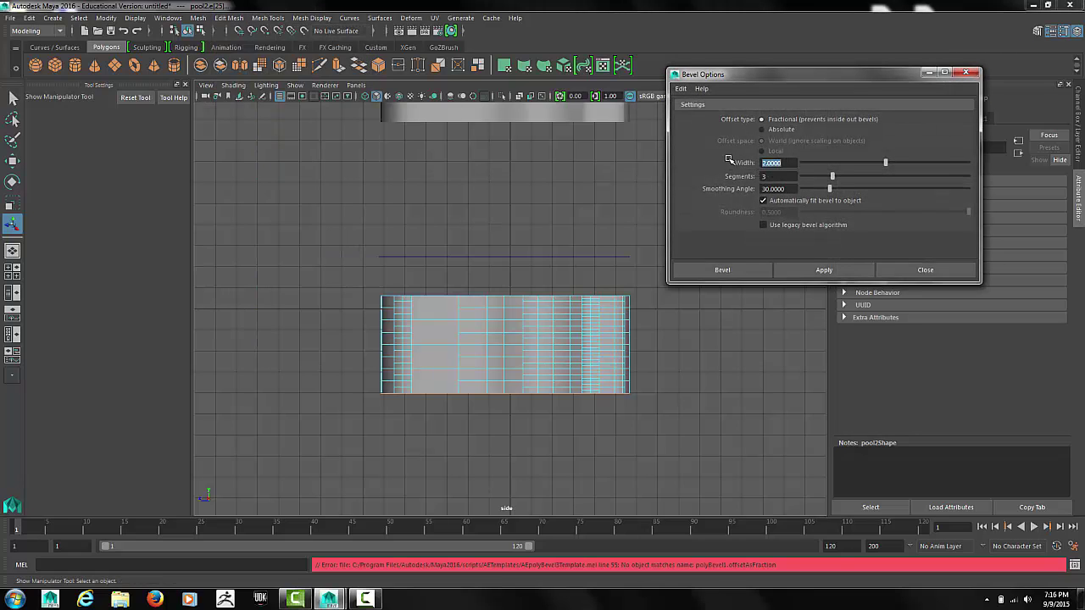
{"action": "type", "text": "5"}
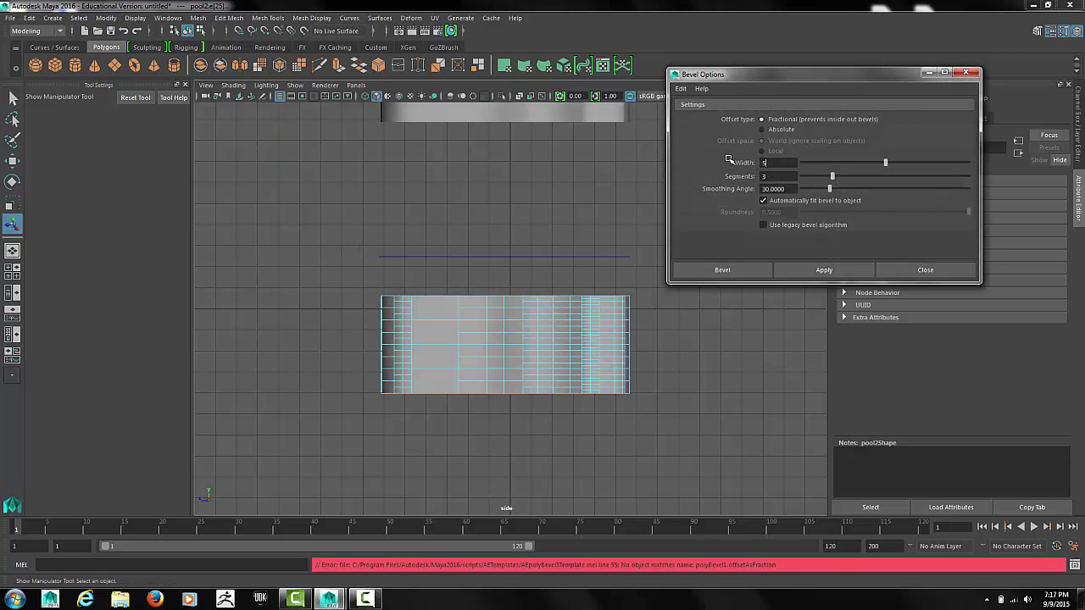
{"action": "left_click", "coordinate": [726, 269]}
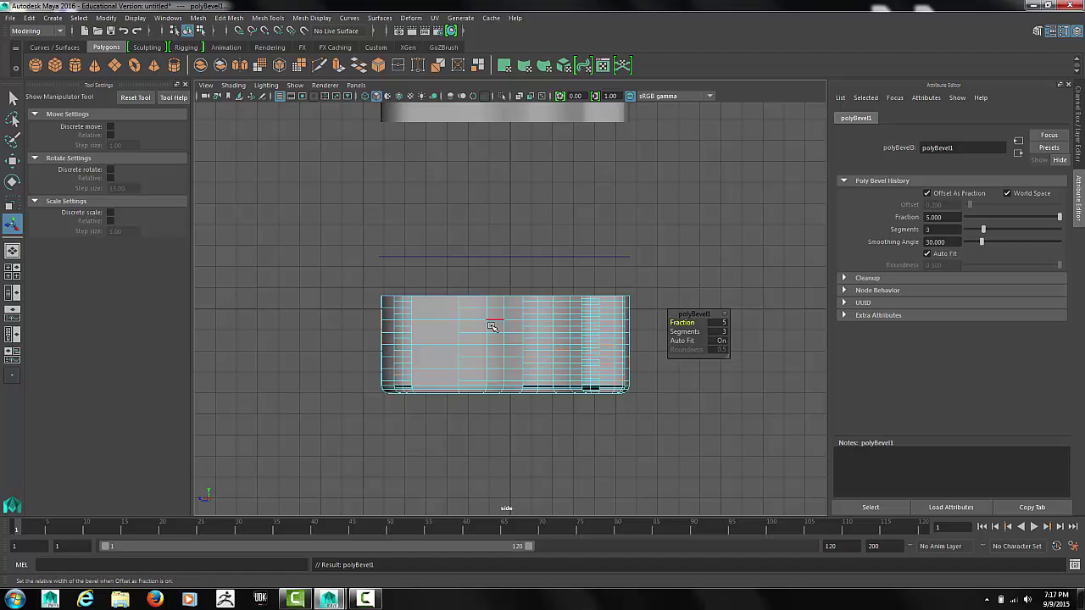
{"action": "mouse_move", "coordinate": [489, 322]}
{"action": "right_mouse_down"}
{"action": "mouse_move", "coordinate": [524, 300]}
{"action": "mouse_move", "coordinate": [546, 257]}
{"action": "right_mouse_up"}
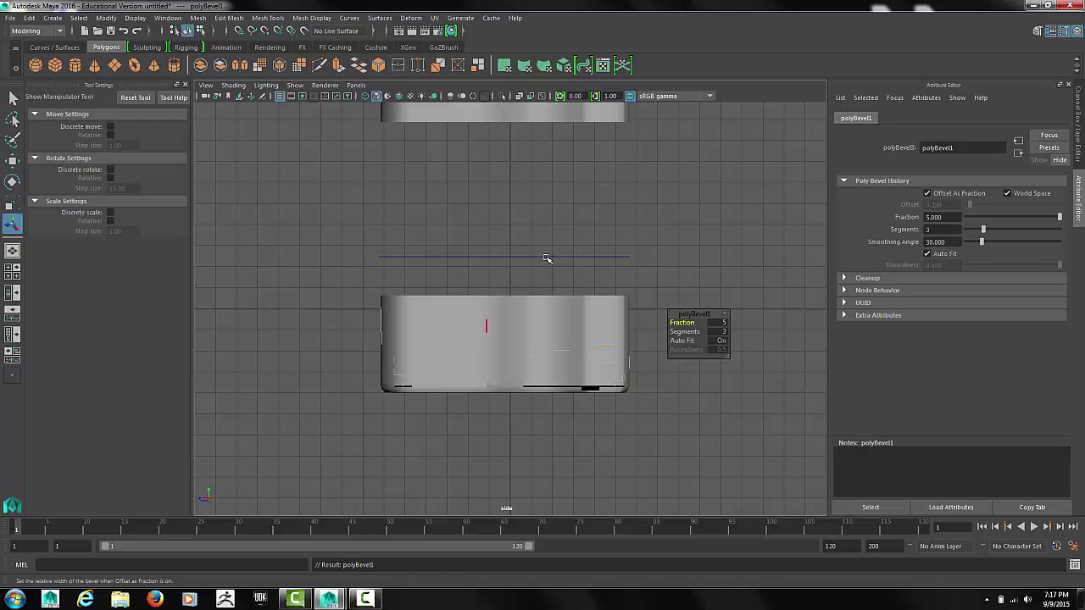
Step: Delete all faces of the upper pool shape except its flat top face
{"action": "left_click", "coordinate": [12, 271]}
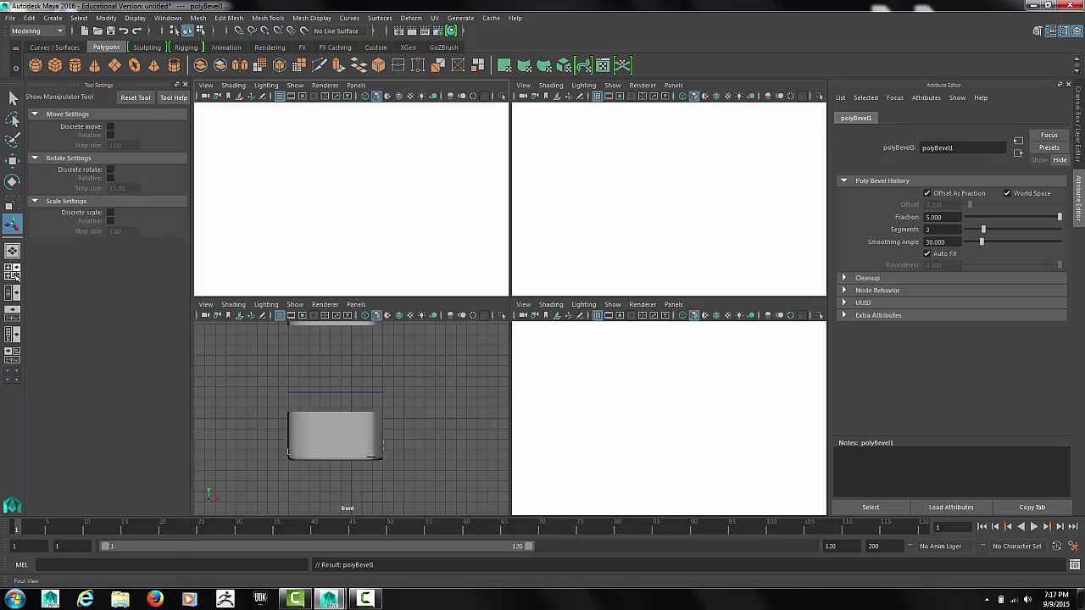
{"action": "left_click", "coordinate": [554, 236]}
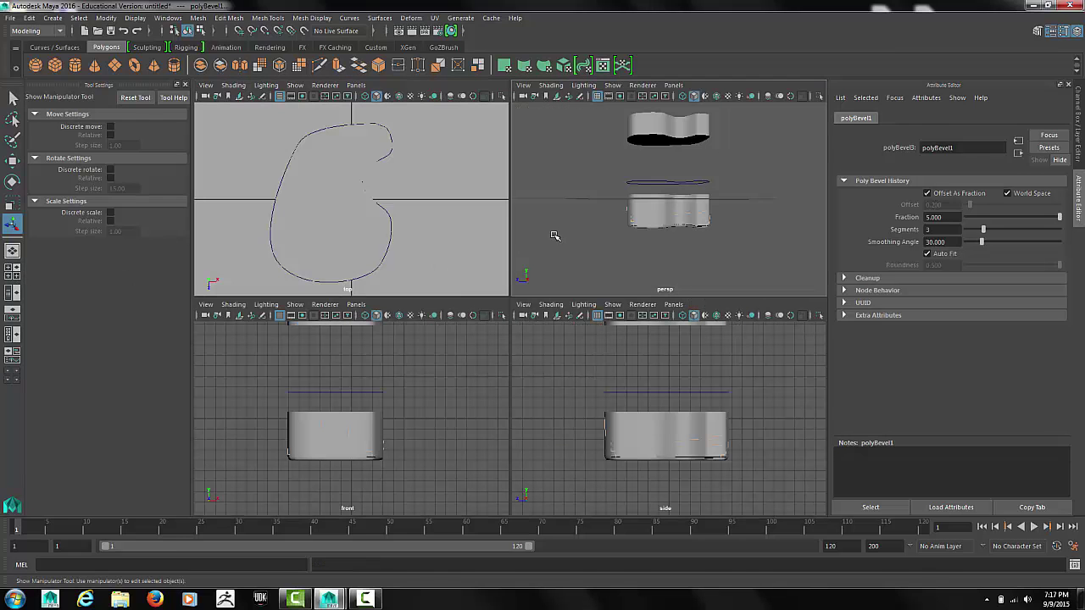
{"action": "key", "text": "space"}
{"action": "mouse_move", "coordinate": [672, 291]}
{"action": "left_mouse_down", "text": "alt"}
{"action": "mouse_move", "coordinate": [669, 355]}
{"action": "mouse_move", "coordinate": [653, 348]}
{"action": "mouse_move", "coordinate": [660, 315]}
{"action": "mouse_move", "coordinate": [682, 305]}
{"action": "mouse_move", "coordinate": [661, 288]}
{"action": "left_mouse_up", "text": "alt"}
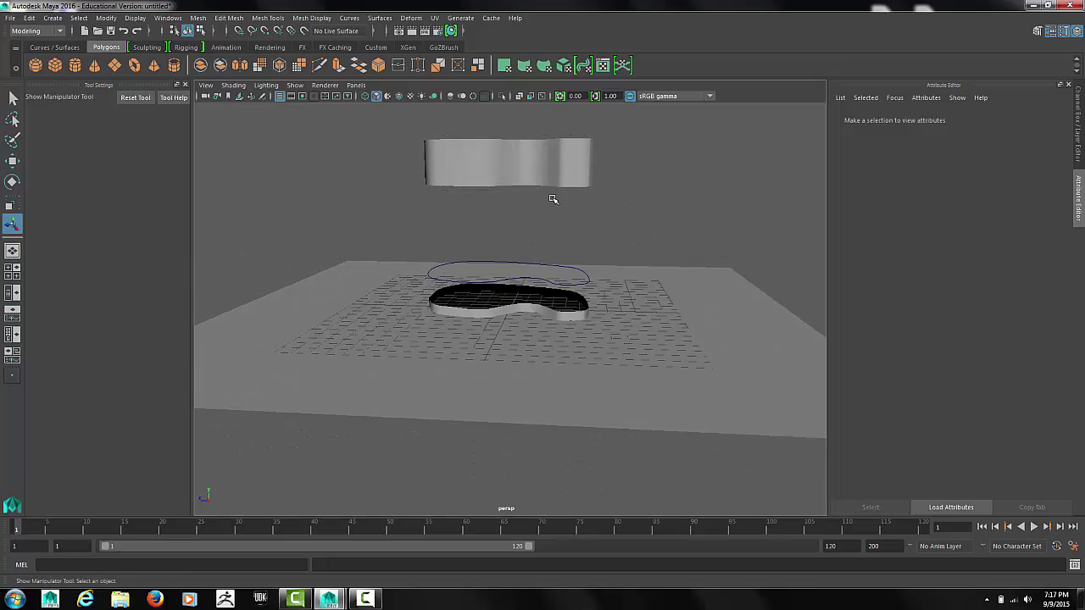
{"action": "right_click", "coordinate": [546, 174]}
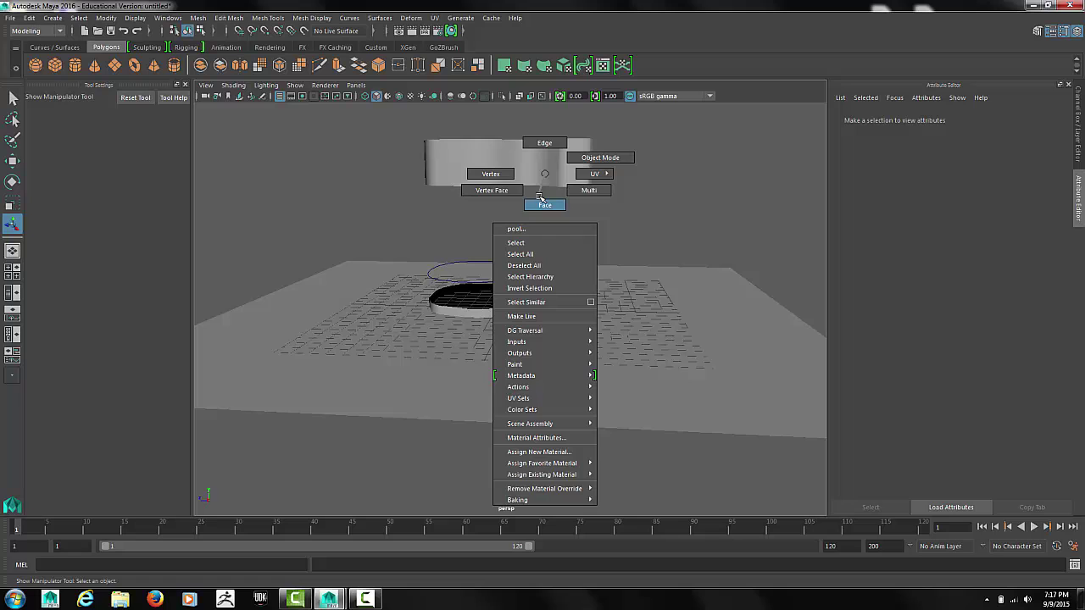
{"action": "left_click", "coordinate": [545, 205]}
{"action": "left_click_drag", "start_coordinate": [709, 175], "coordinate": [682, 210], "text": "alt"}
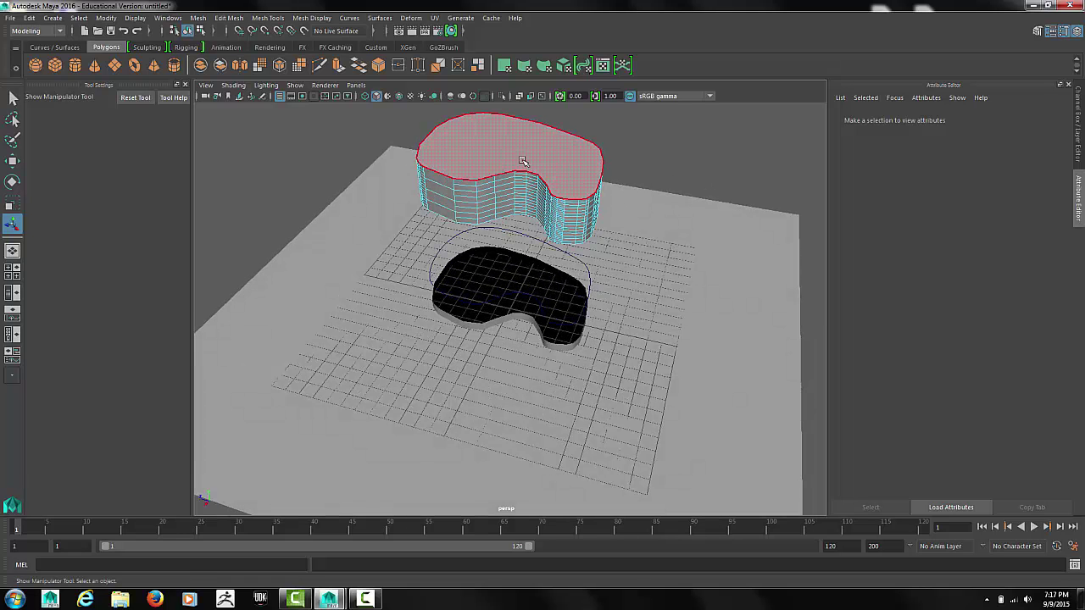
{"action": "left_click", "coordinate": [518, 158]}
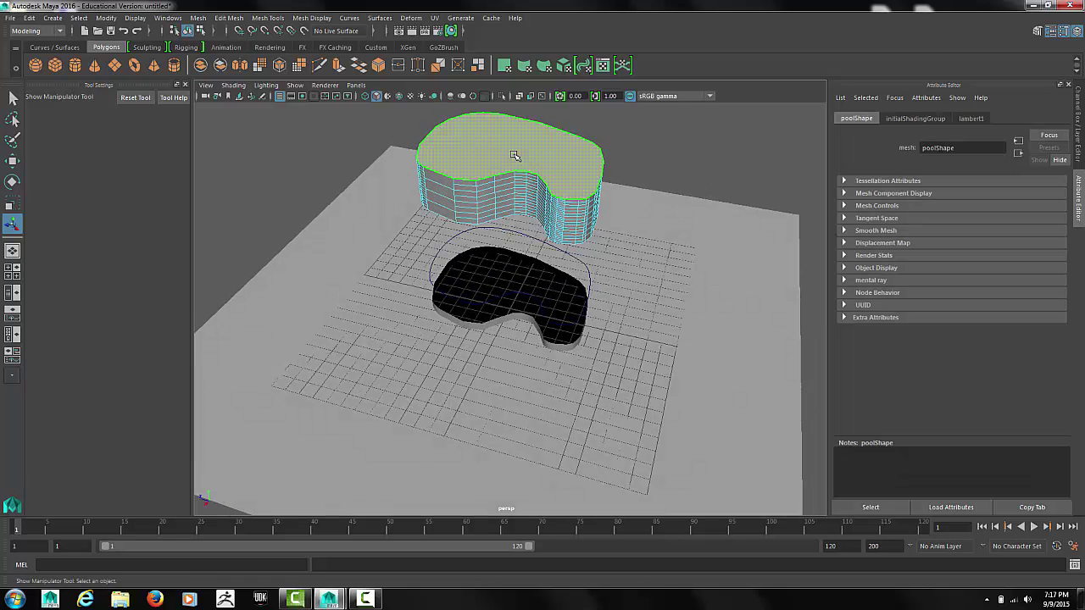
{"action": "left_click", "coordinate": [78, 17]}
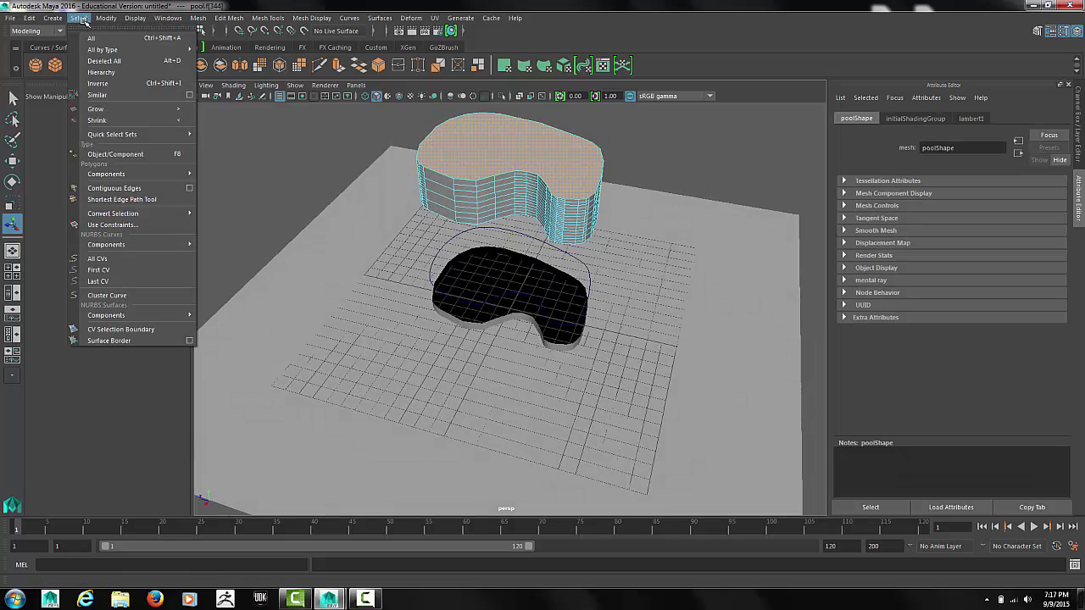
{"action": "left_click", "coordinate": [106, 84]}
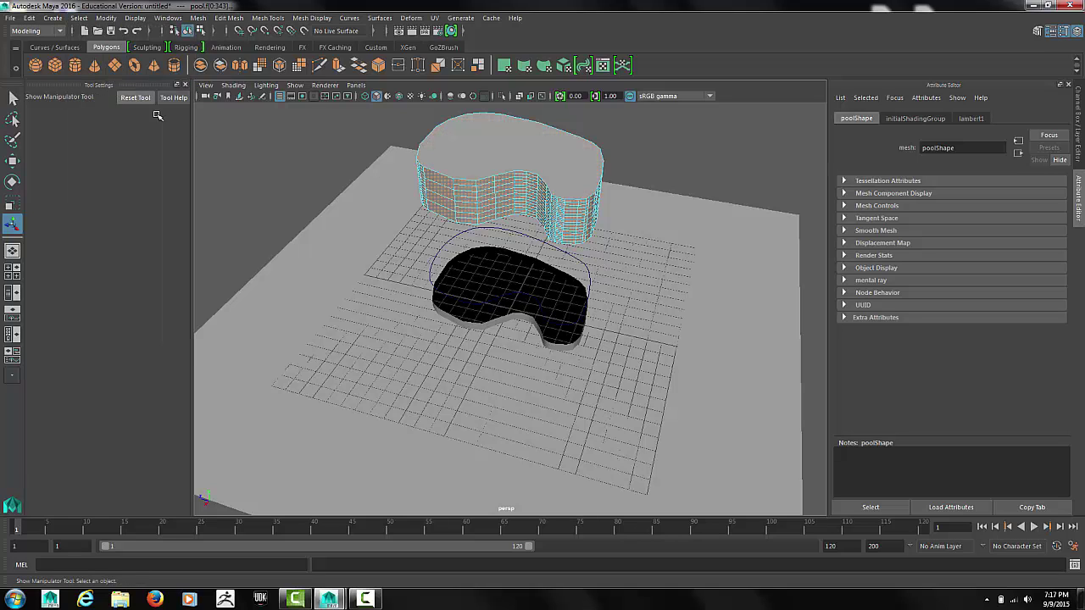
{"action": "key", "text": "Delete"}
Step: Rename the remaining top-face mesh to 'water' and reselect the water surface
{"action": "left_click", "coordinate": [471, 160]}
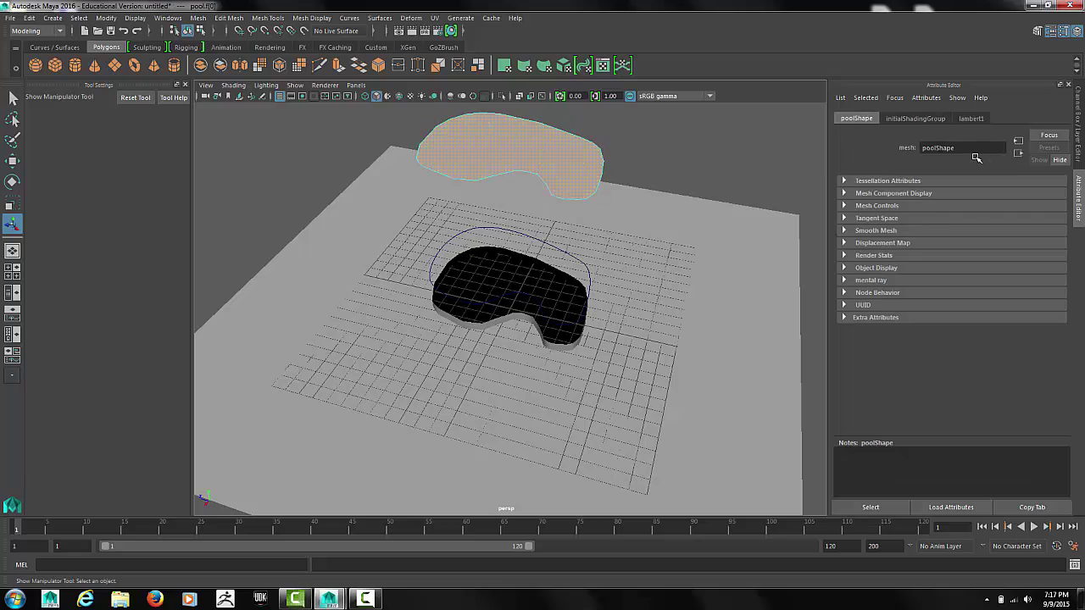
{"action": "left_click_drag", "start_coordinate": [966, 152], "coordinate": [900, 150]}
{"action": "type", "text": "water"}
{"action": "key", "text": "Return"}
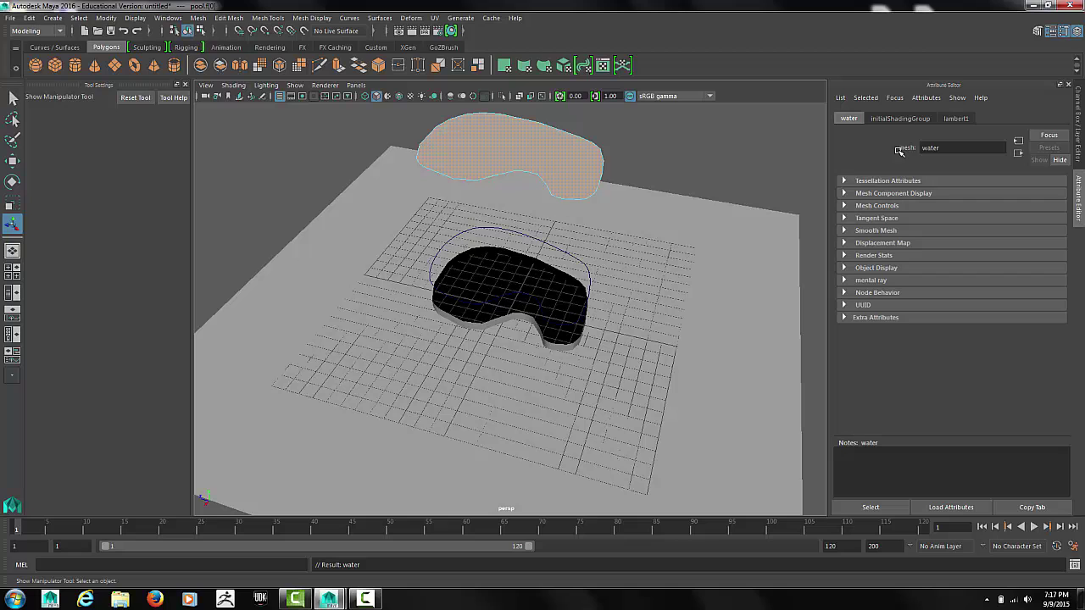
{"action": "left_click_drag", "start_coordinate": [705, 260], "coordinate": [684, 235], "text": "alt"}
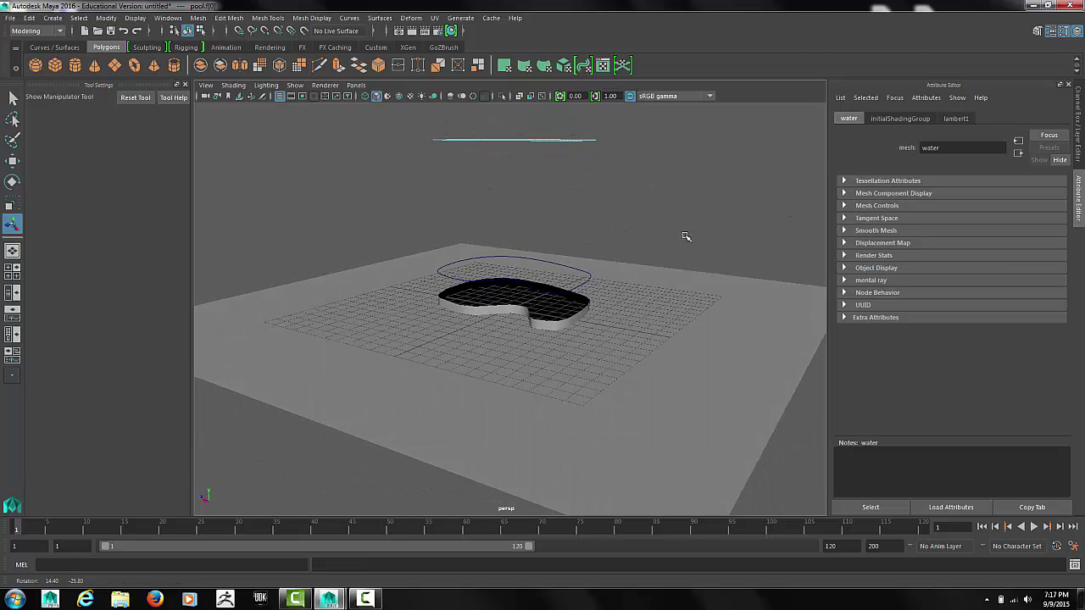
{"action": "left_click", "coordinate": [559, 322]}
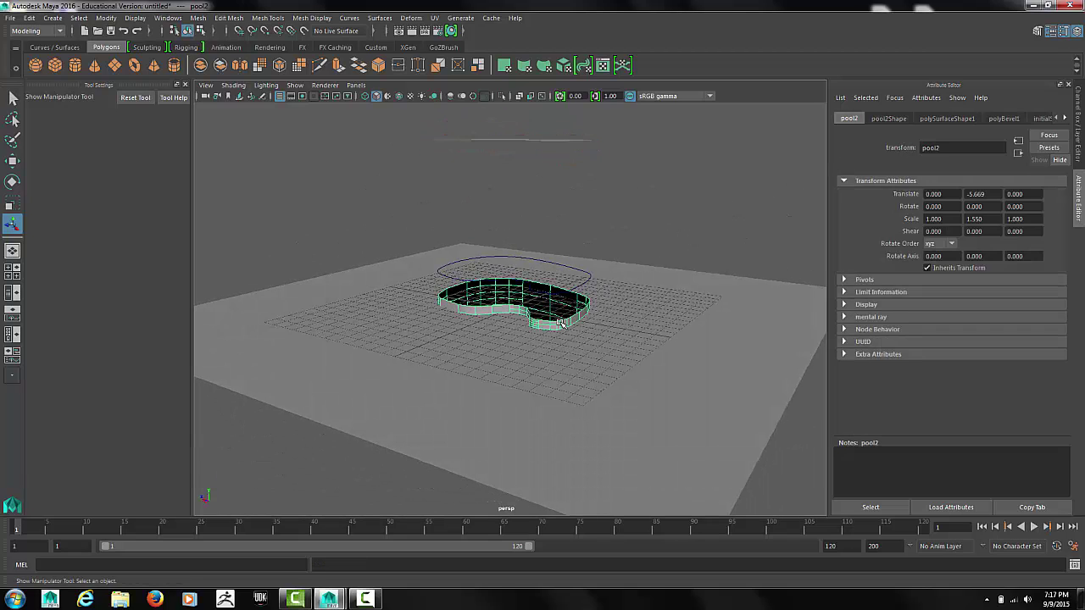
{"action": "left_click", "coordinate": [519, 141]}
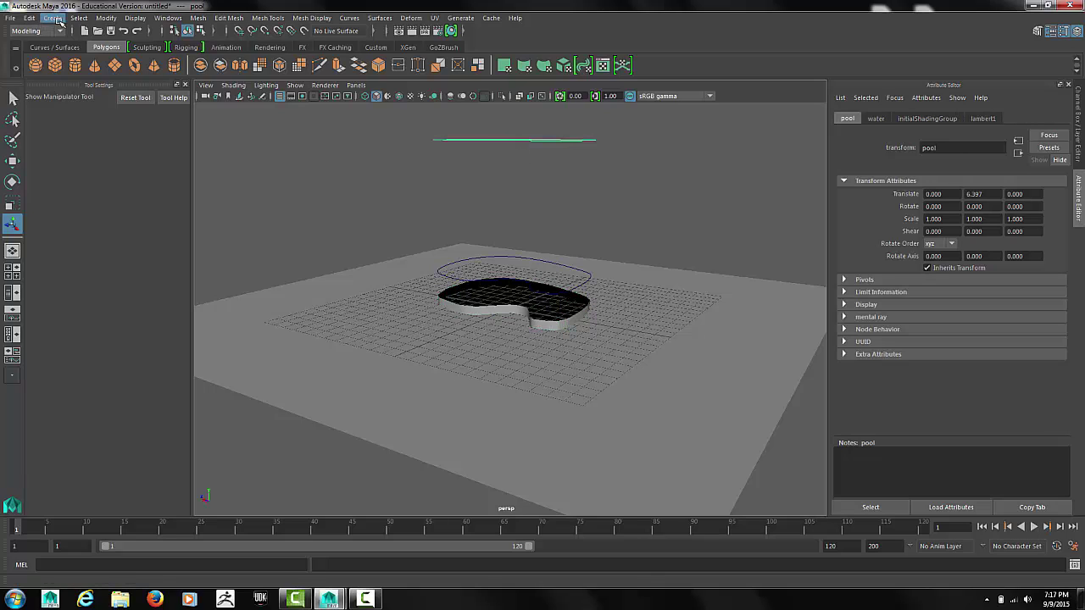
{"action": "left_click", "coordinate": [106, 18]}
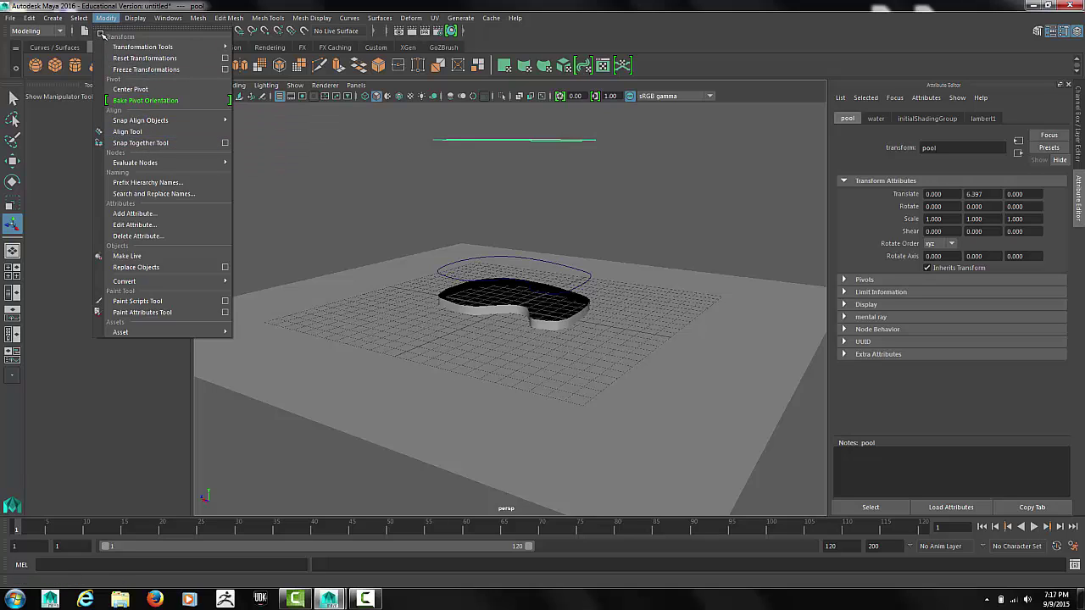
Step: Center the water surface's pivot and lower it down into the pool
{"action": "left_click", "coordinate": [131, 90]}
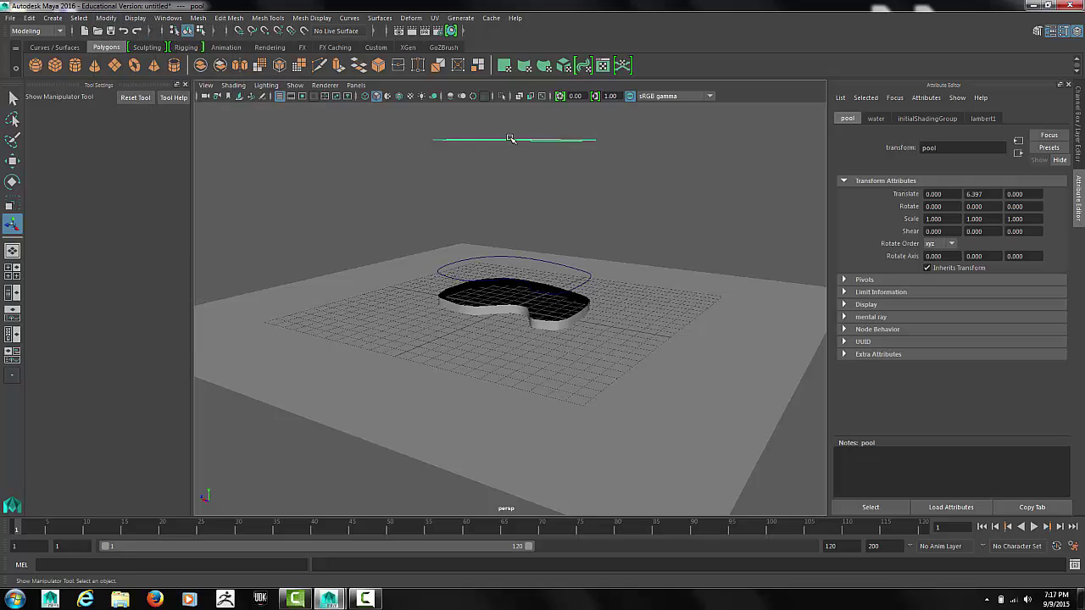
{"action": "scroll", "coordinate": [512, 145], "scroll_direction": "down", "scroll_amount": 3}
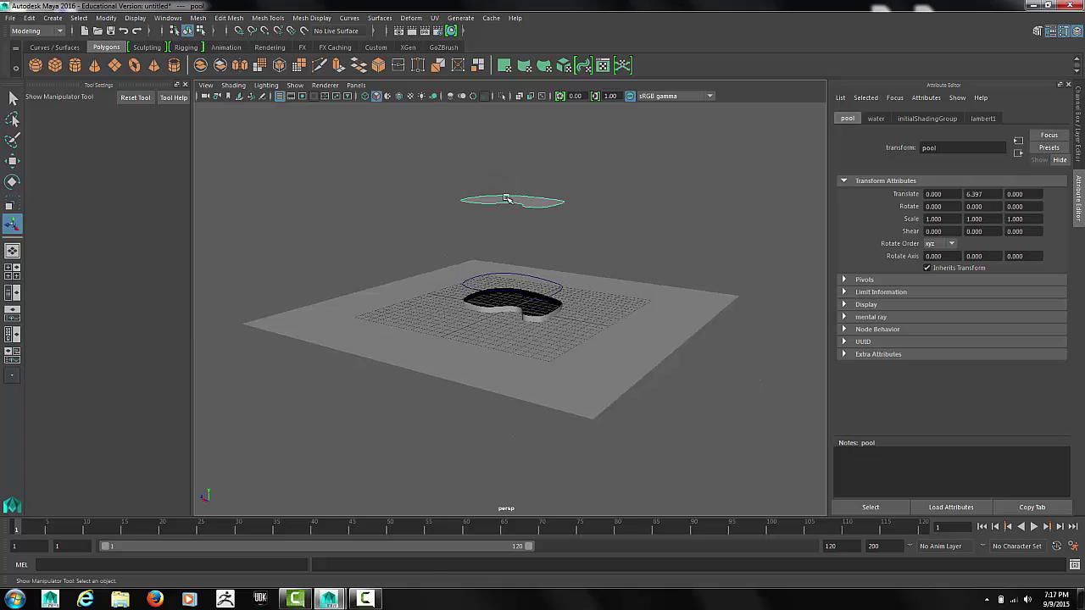
{"action": "key", "text": "w"}
{"action": "left_click_drag", "start_coordinate": [516, 144], "coordinate": [517, 251]}
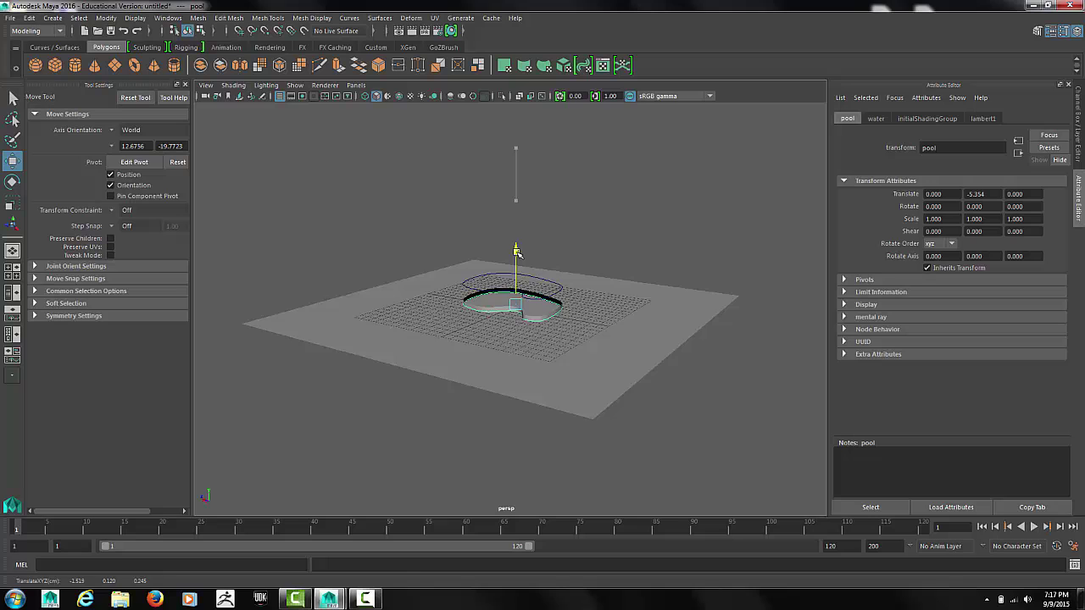
Step: Sink the pool walls and the flat pool surface slightly lower, reaching translate Y -5.594
{"action": "scroll", "coordinate": [542, 252], "scroll_direction": "up", "scroll_amount": 5}
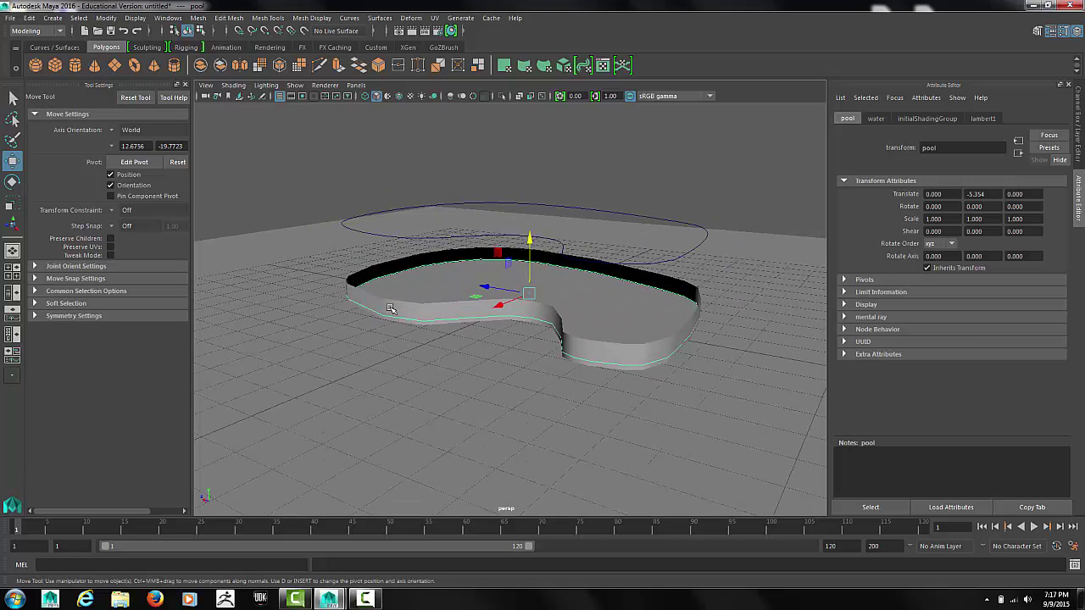
{"action": "left_click", "coordinate": [392, 305]}
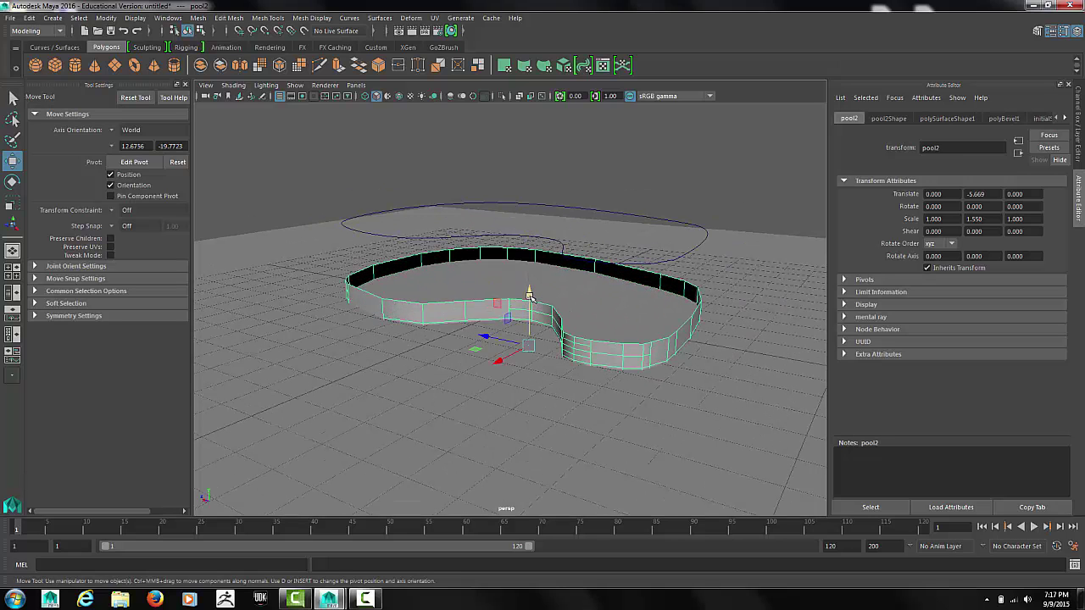
{"action": "left_click_drag", "start_coordinate": [529, 293], "coordinate": [528, 314]}
{"action": "left_click", "coordinate": [532, 252]}
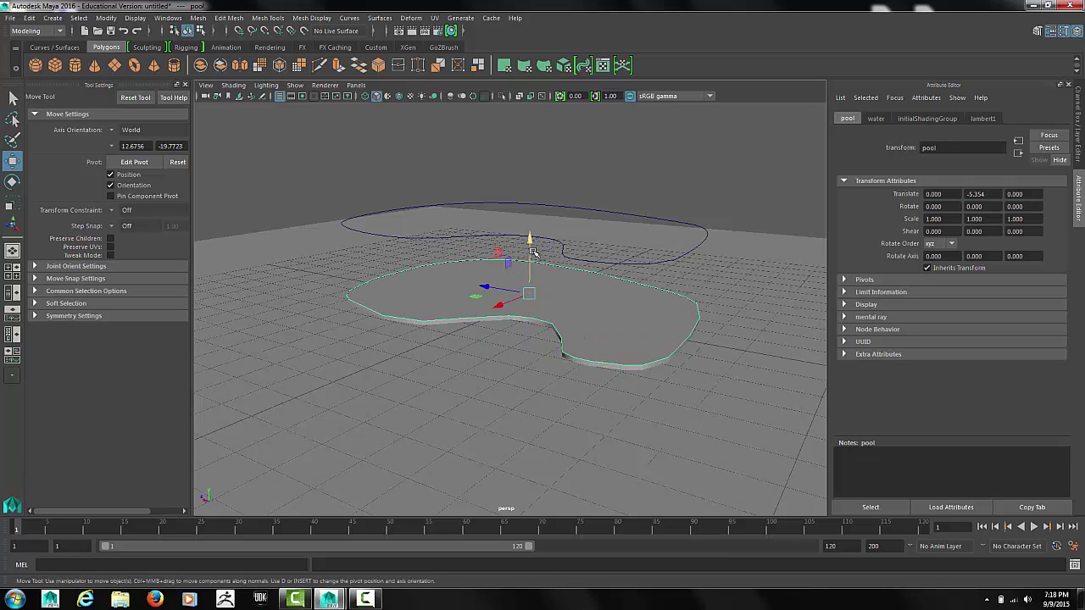
{"action": "left_click_drag", "start_coordinate": [528, 243], "coordinate": [530, 248]}
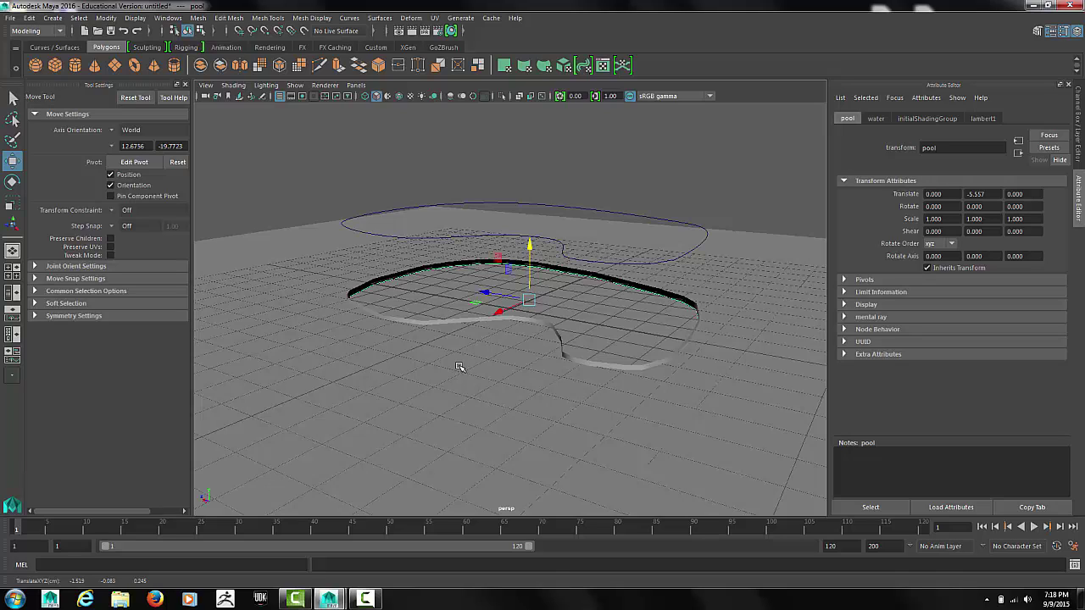
{"action": "left_click_drag", "start_coordinate": [530, 247], "coordinate": [529, 246]}
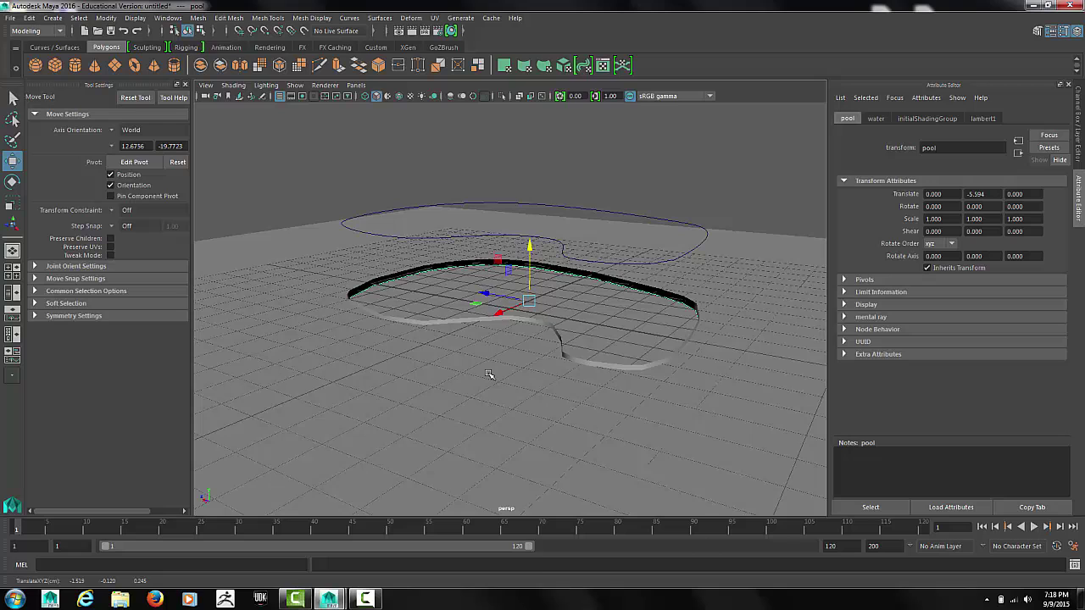
{"action": "right_click_drag", "start_coordinate": [489, 373], "coordinate": [502, 555]}
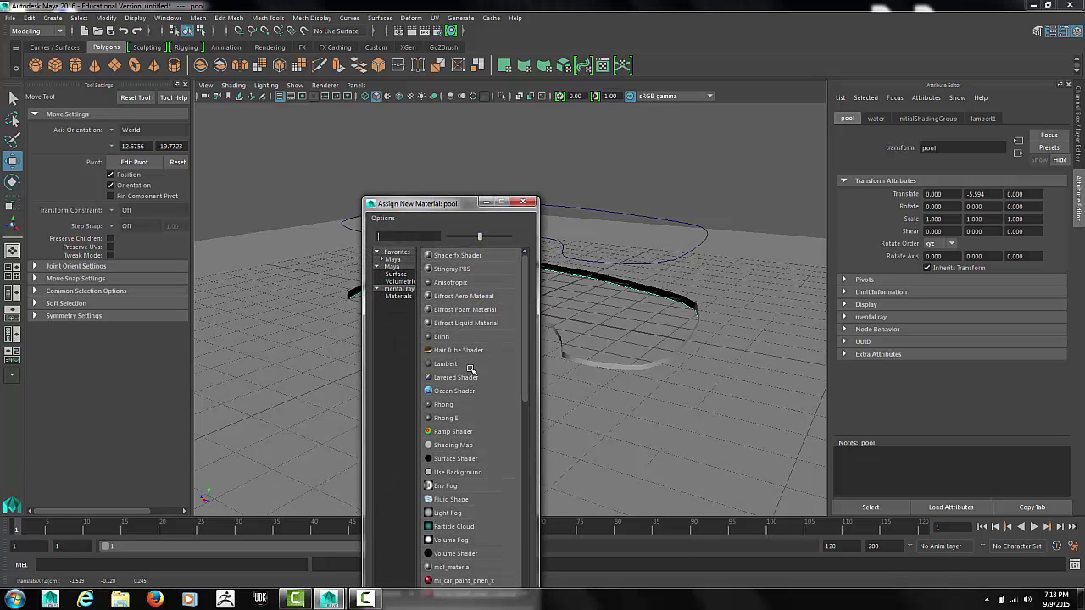
Step: Assign a new green Lambert to the pool, then undo the colour change
{"action": "left_click", "coordinate": [446, 363]}
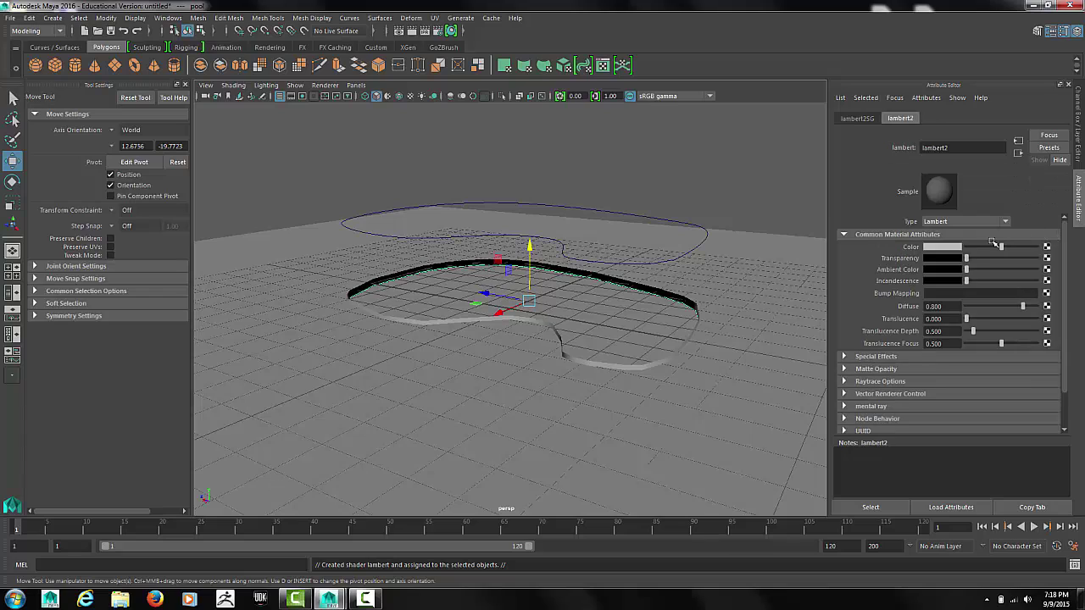
{"action": "left_click", "coordinate": [942, 247]}
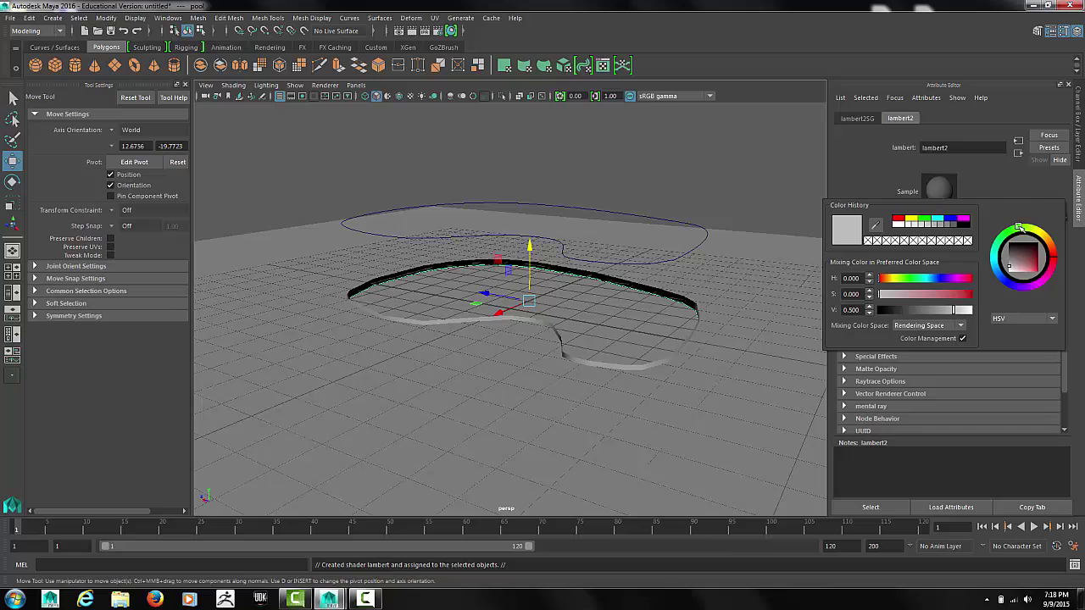
{"action": "left_click", "coordinate": [1019, 227]}
{"action": "left_click", "coordinate": [1030, 253]}
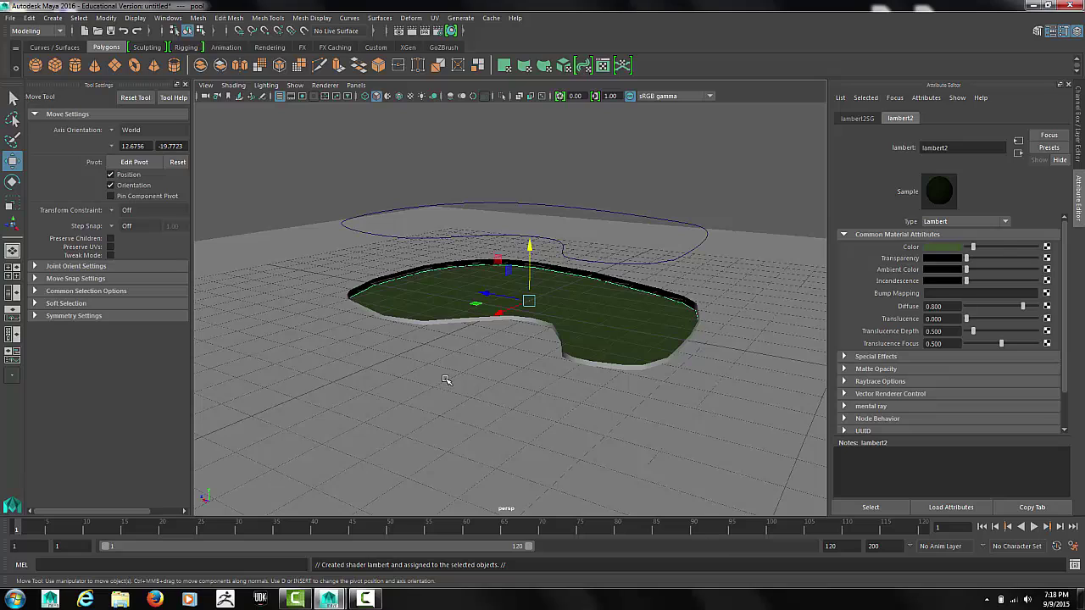
{"action": "key", "text": "ctrl+z"}
Step: Give the ground plane pPlane2 a new Lambert material, lambert3, coloured dark green
{"action": "left_click", "coordinate": [445, 394]}
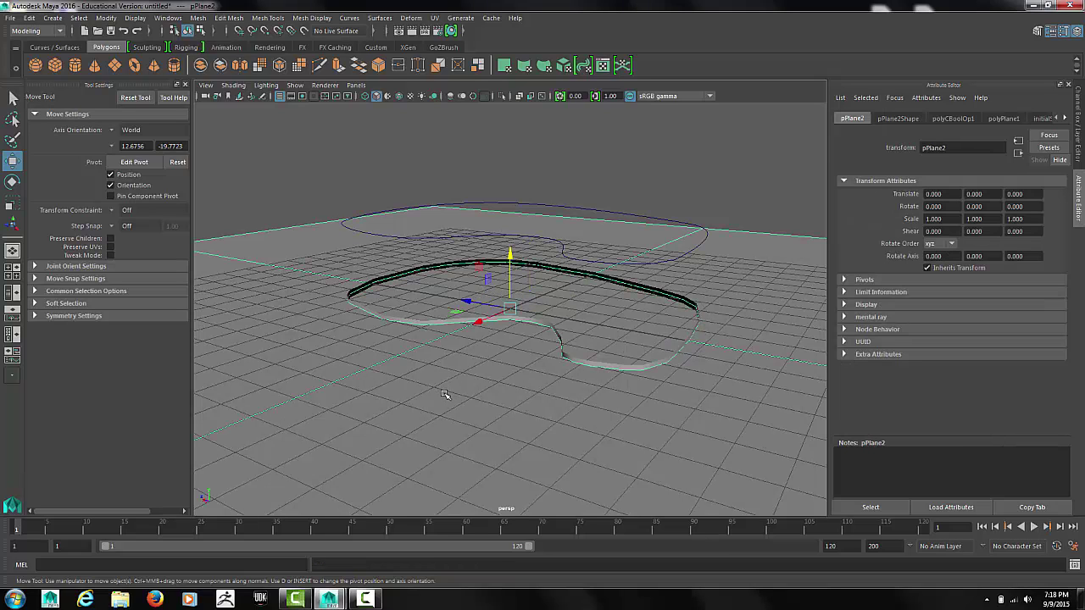
{"action": "right_click_drag", "start_coordinate": [446, 394], "coordinate": [461, 552]}
{"action": "left_click", "coordinate": [447, 363]}
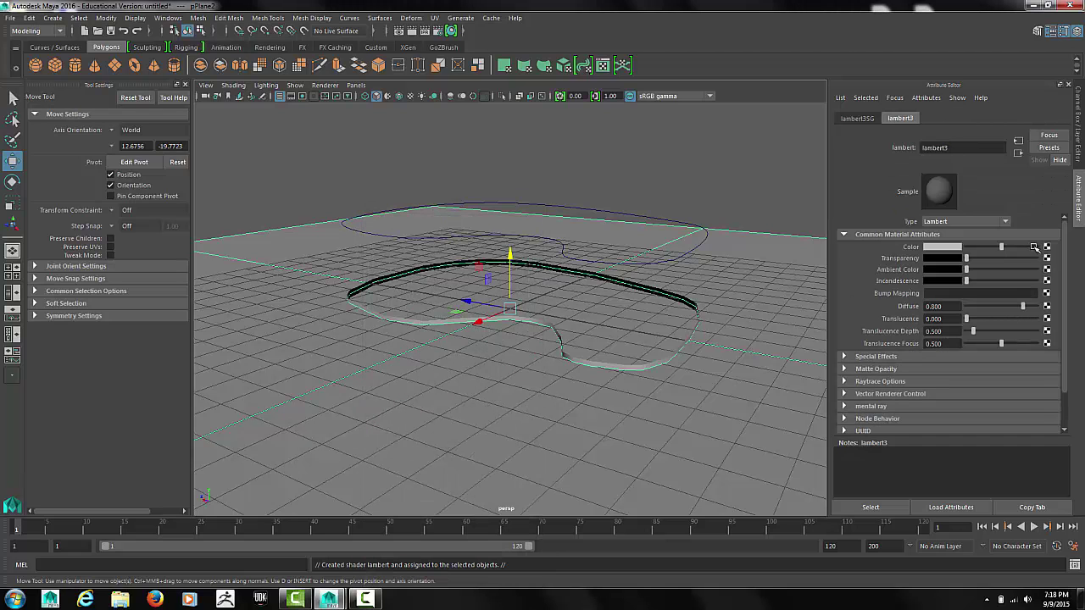
{"action": "left_click", "coordinate": [950, 248]}
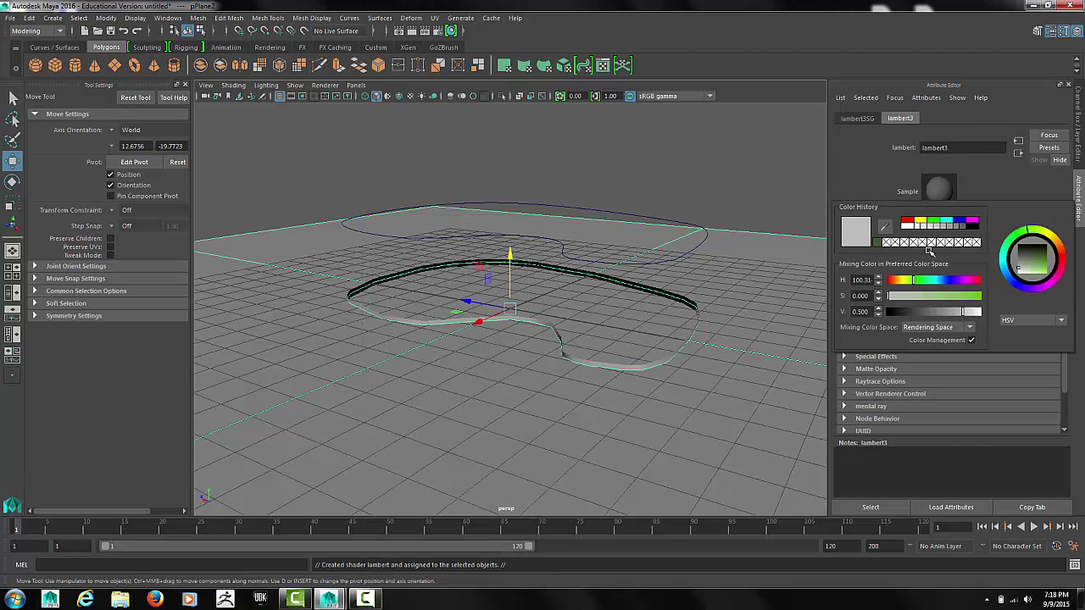
{"action": "left_click", "coordinate": [878, 241]}
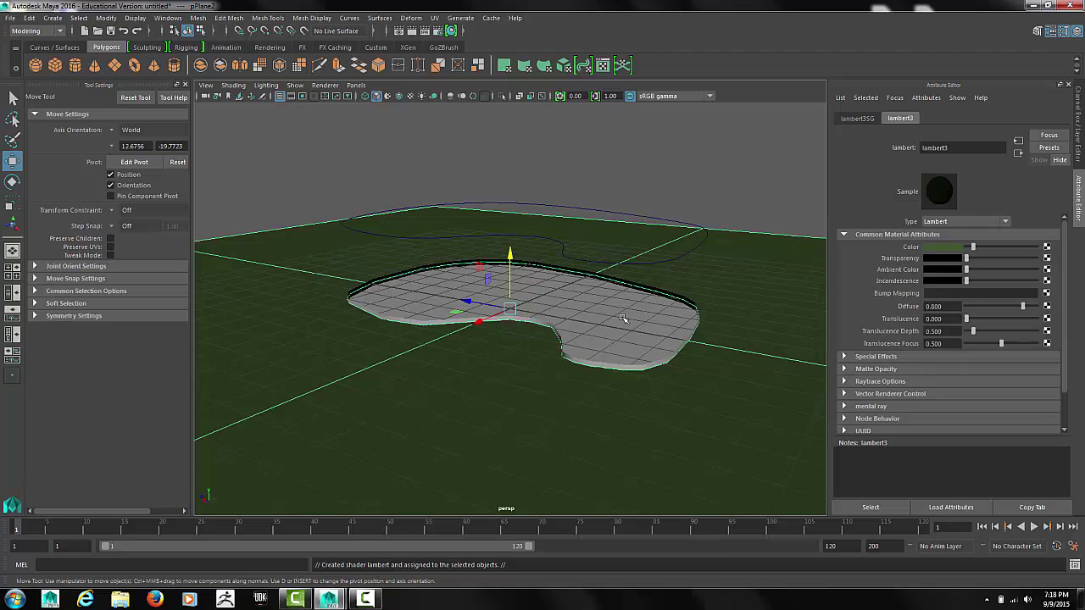
{"action": "left_click", "coordinate": [461, 320]}
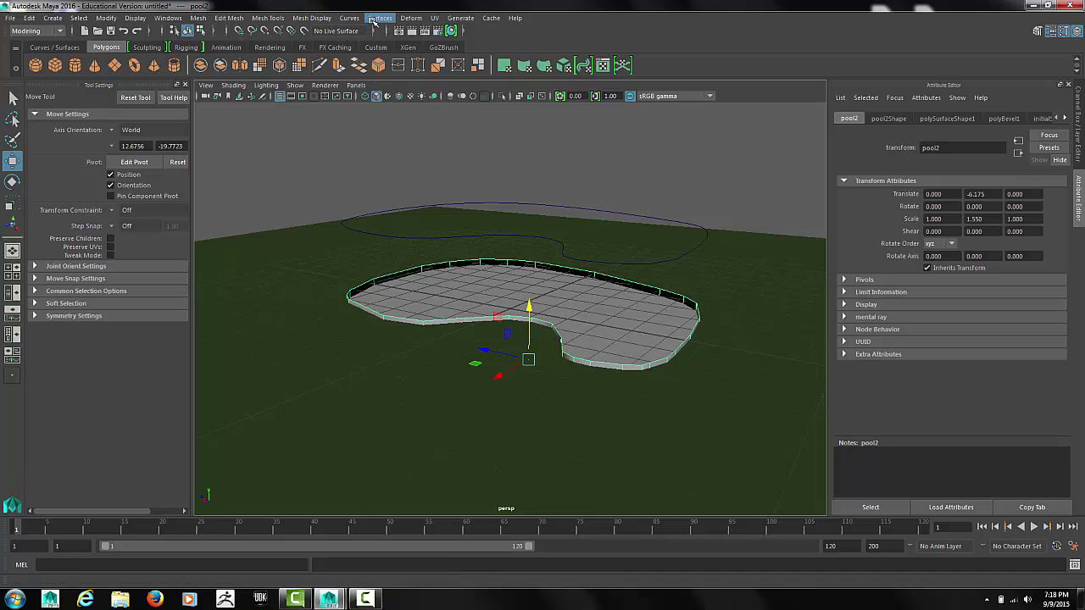
Step: Reverse pool2's normals and assign the walls a new Lambert material
{"action": "left_click", "coordinate": [312, 18]}
{"action": "left_click", "coordinate": [325, 69]}
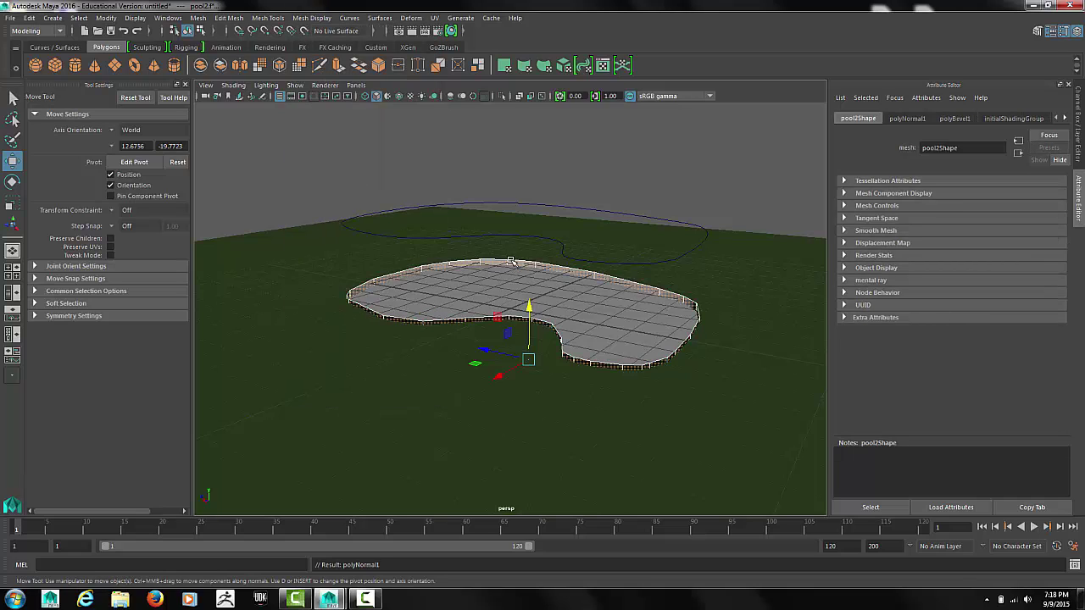
{"action": "right_click_drag", "start_coordinate": [511, 262], "coordinate": [520, 541]}
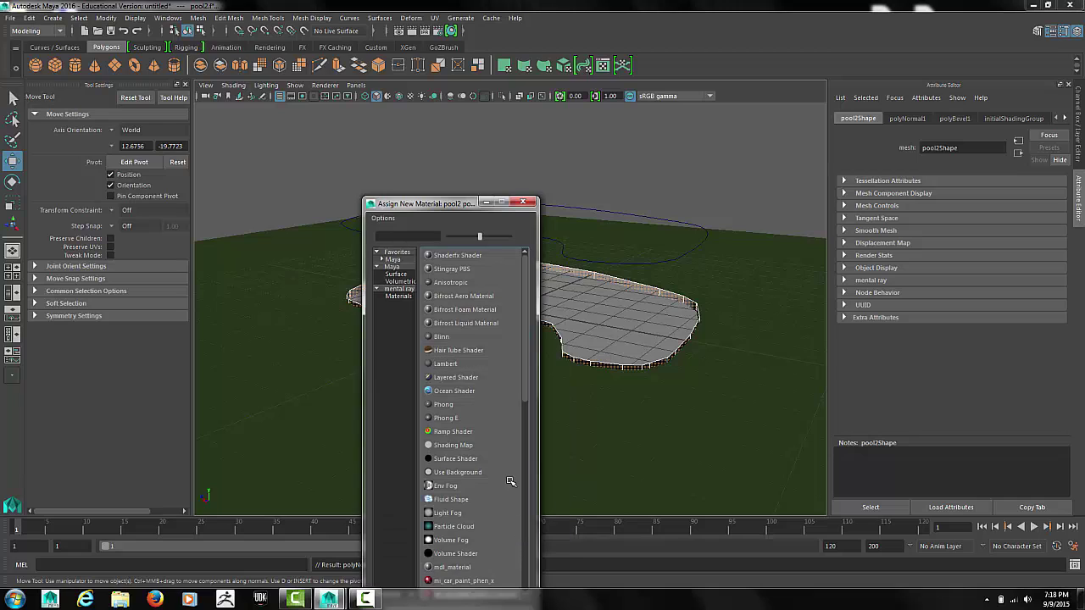
{"action": "left_click", "coordinate": [446, 363]}
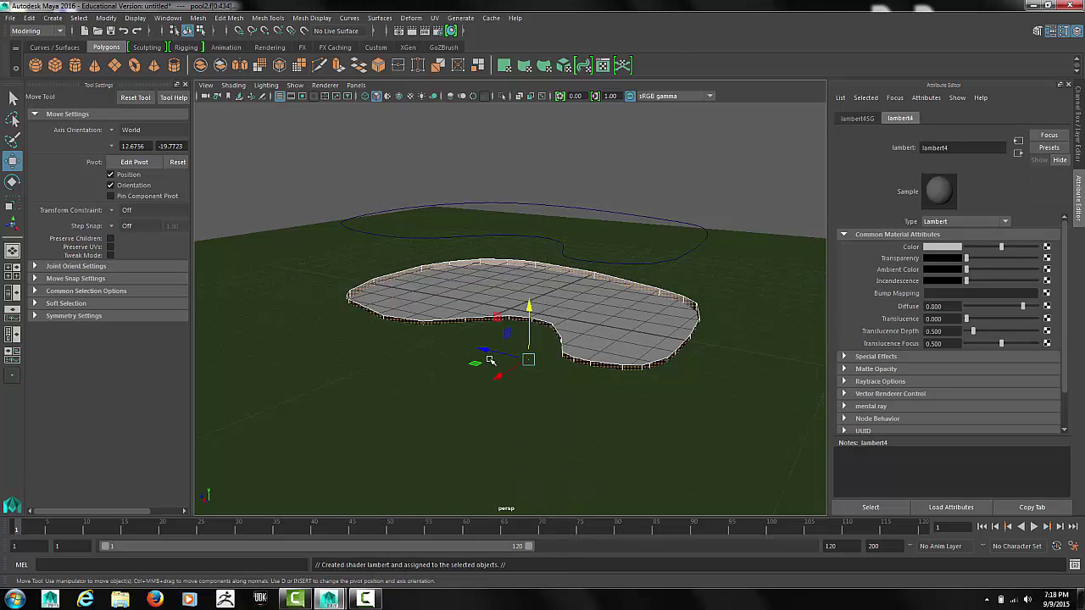
Step: Tint the walls' lambert4 material a pale blue-grey
{"action": "left_click", "coordinate": [937, 247]}
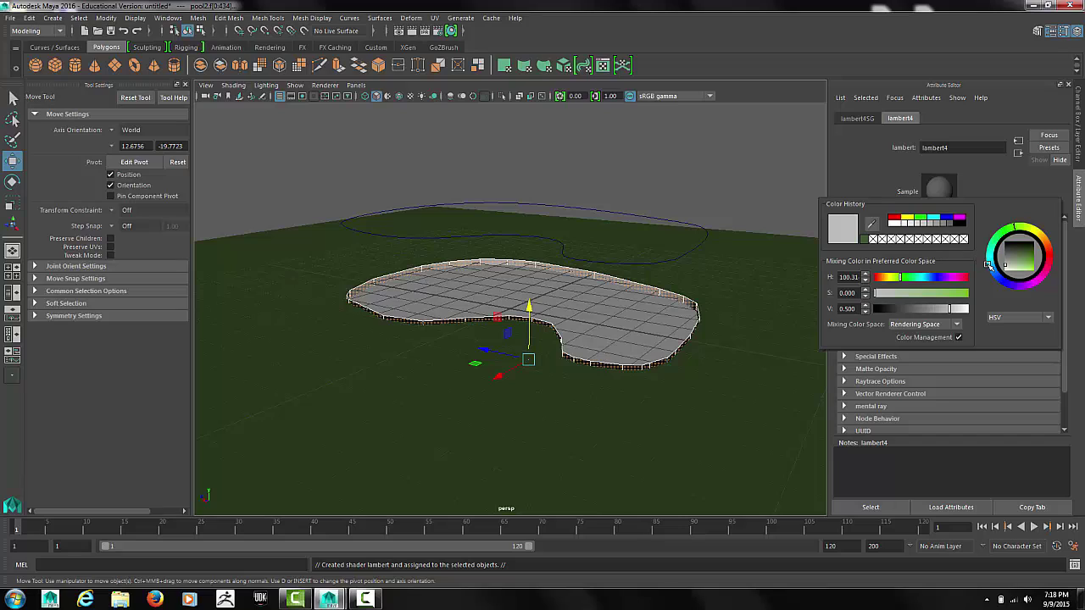
{"action": "left_click", "coordinate": [998, 270]}
{"action": "left_click", "coordinate": [1017, 264]}
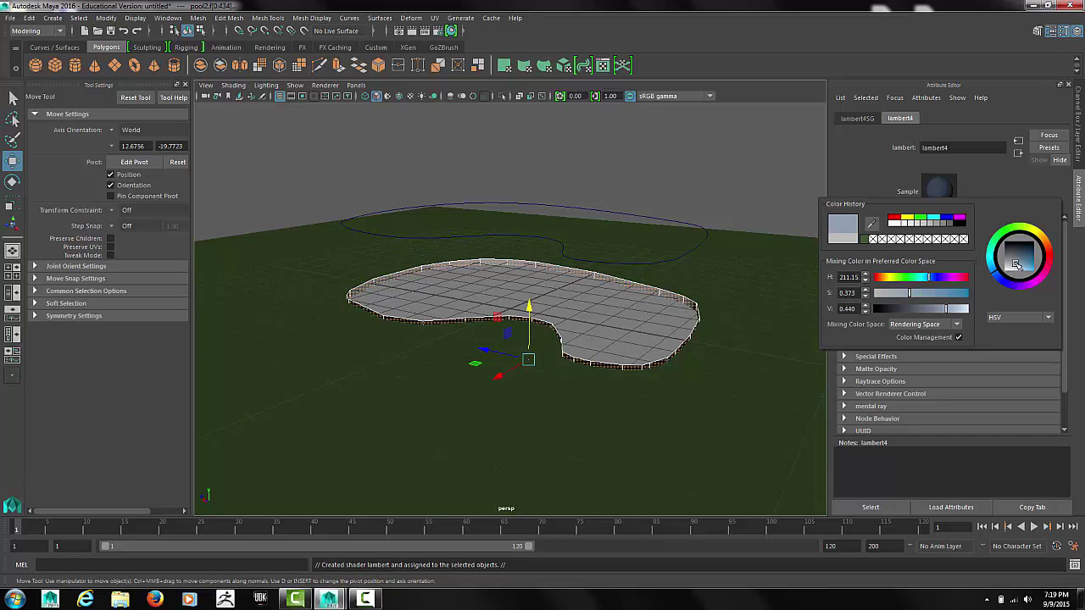
{"action": "left_click", "coordinate": [1011, 267]}
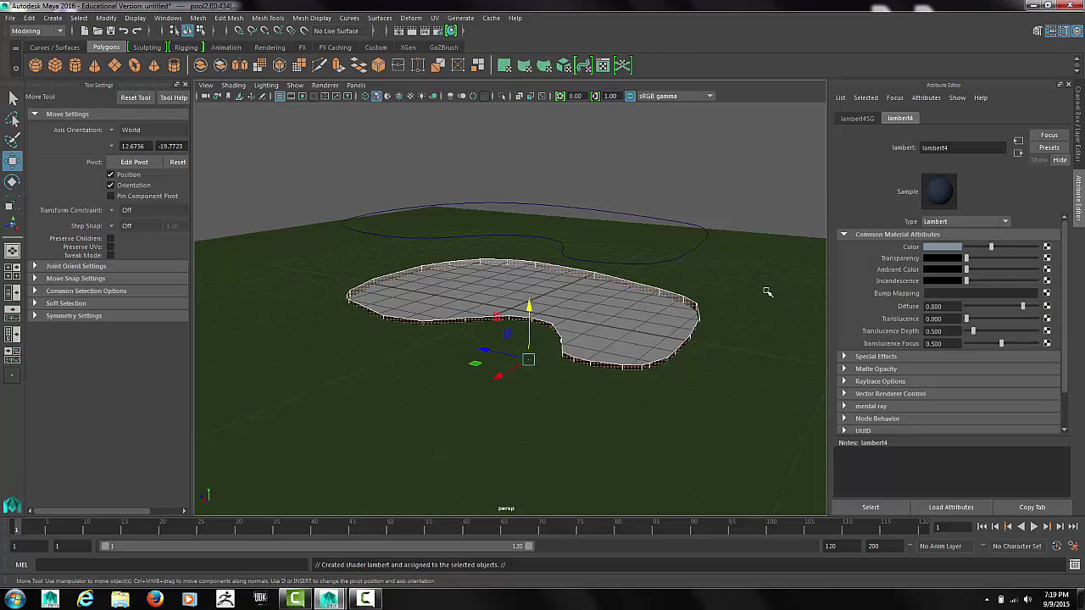
{"action": "left_click", "coordinate": [624, 316]}
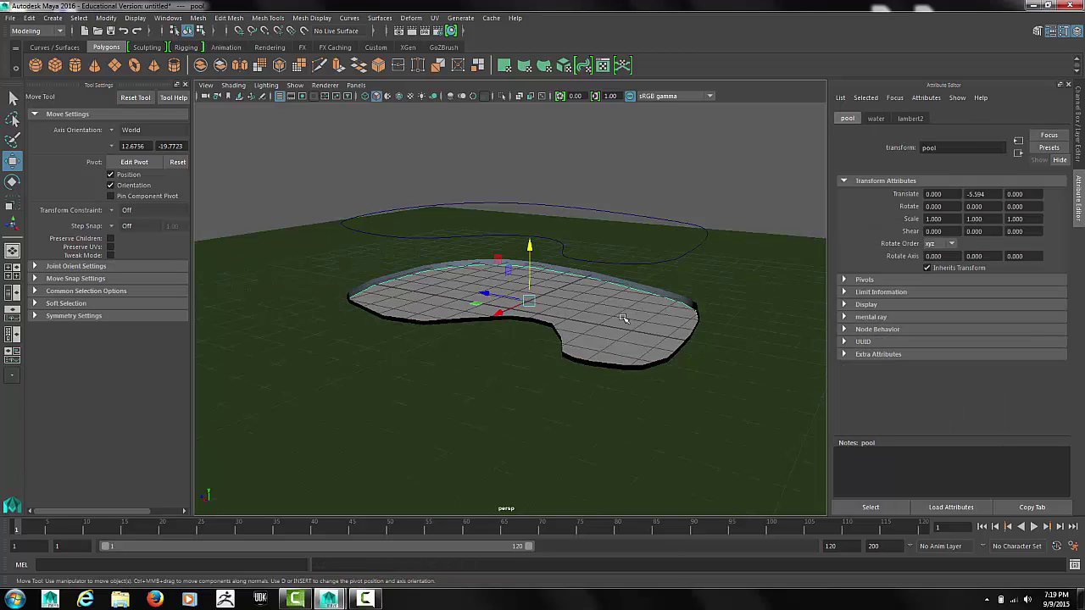
Step: Assign a new Ocean Shader to the pool surface and set its wave scale to 2.5
{"action": "right_click_drag", "start_coordinate": [624, 317], "coordinate": [638, 555]}
{"action": "left_click", "coordinate": [479, 391]}
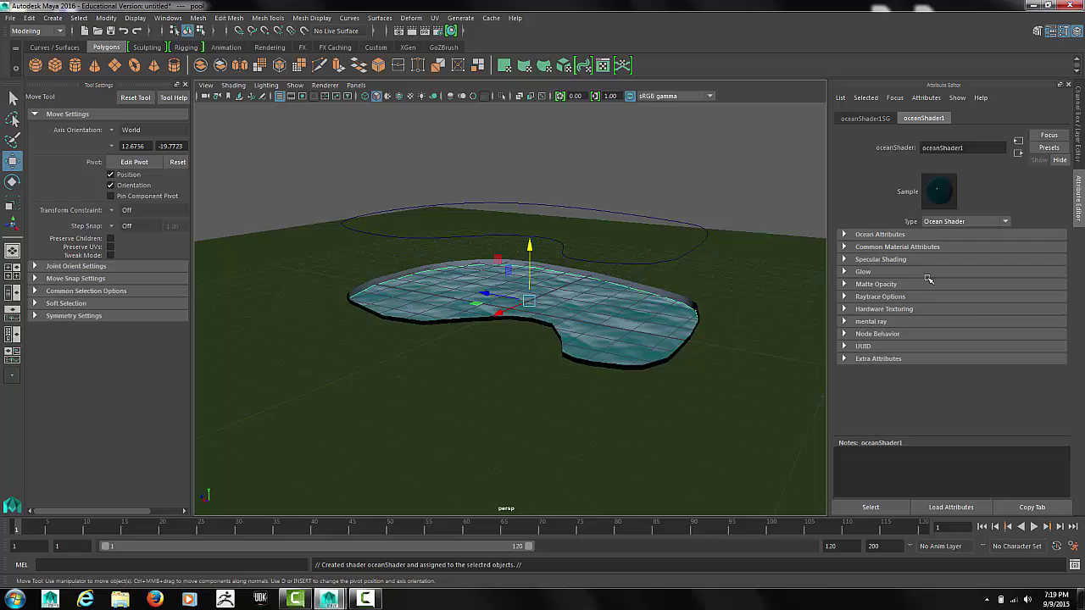
{"action": "left_click", "coordinate": [878, 234]}
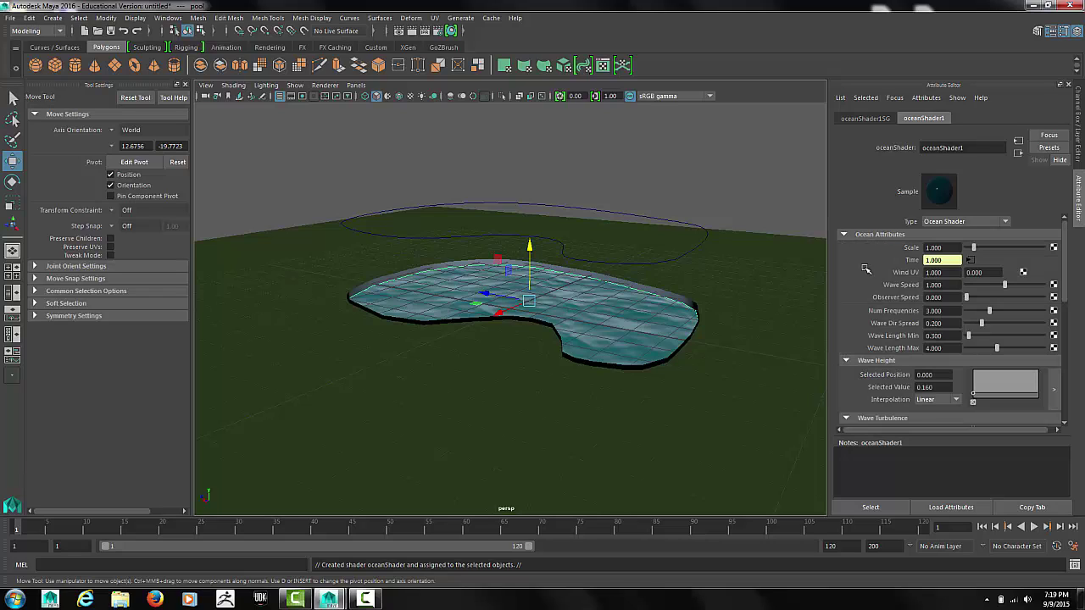
{"action": "left_click", "coordinate": [949, 249]}
{"action": "type", "text": "2.5"}
{"action": "key", "text": "Return"}
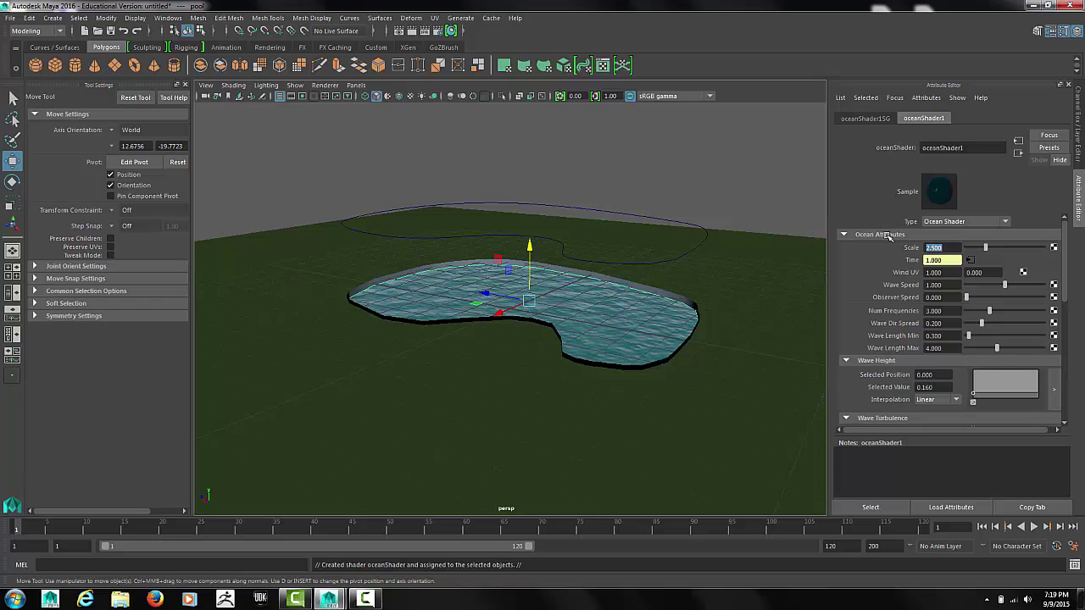
Step: Raise the water's transparency in the Ocean Shader's common material attributes
{"action": "left_click_drag", "start_coordinate": [1065, 243], "coordinate": [1064, 336]}
{"action": "left_click", "coordinate": [912, 357]}
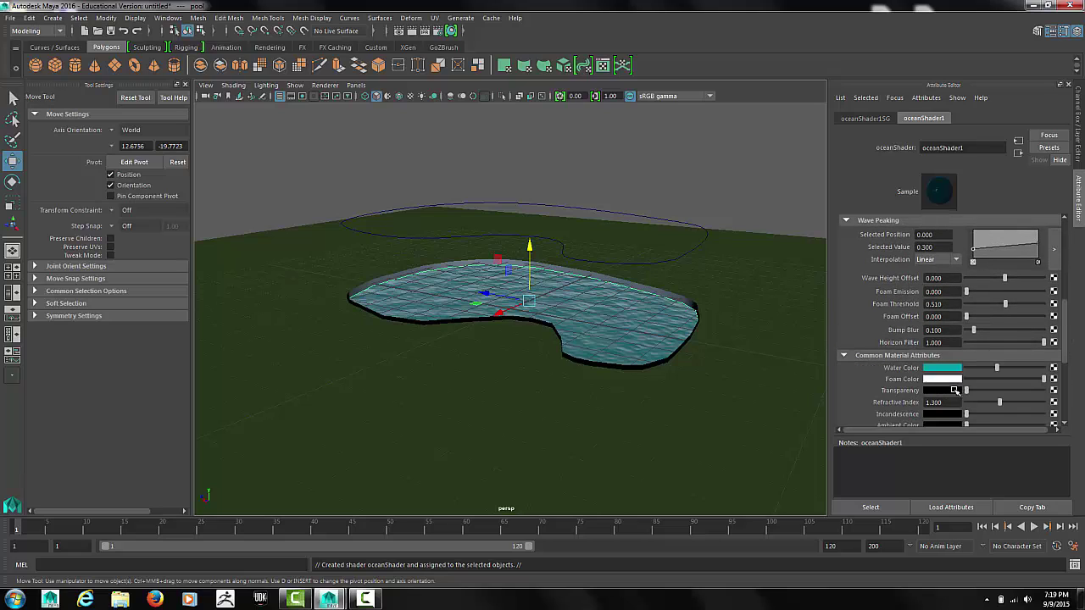
{"action": "left_click_drag", "start_coordinate": [968, 391], "coordinate": [1010, 392]}
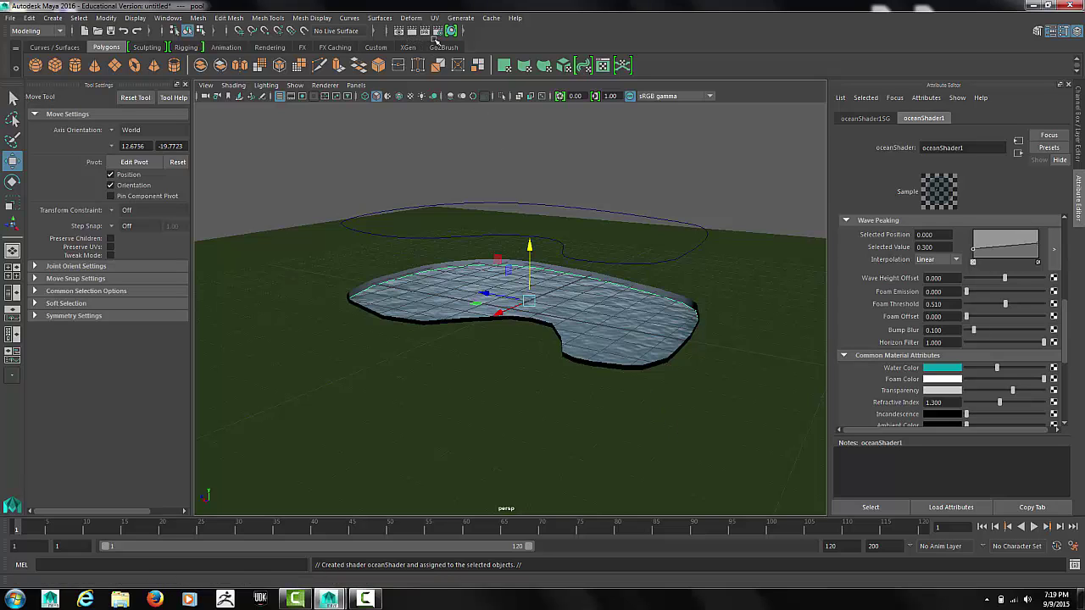
Step: Switch Render Using to mental ray and create a Physical Sun and Sky from the Scene tab
{"action": "left_click", "coordinate": [441, 32]}
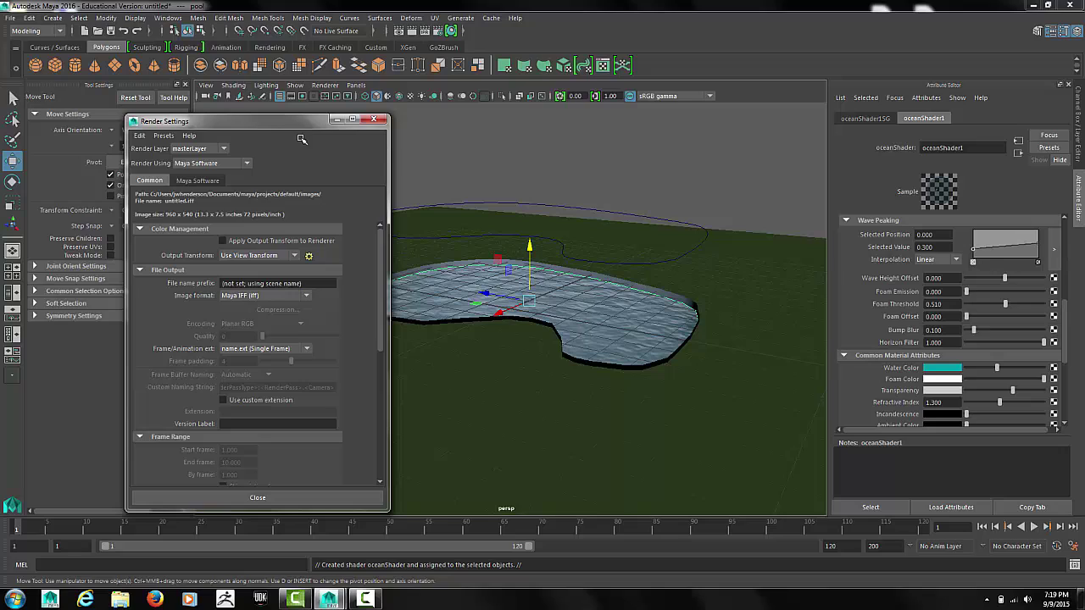
{"action": "left_click", "coordinate": [204, 164]}
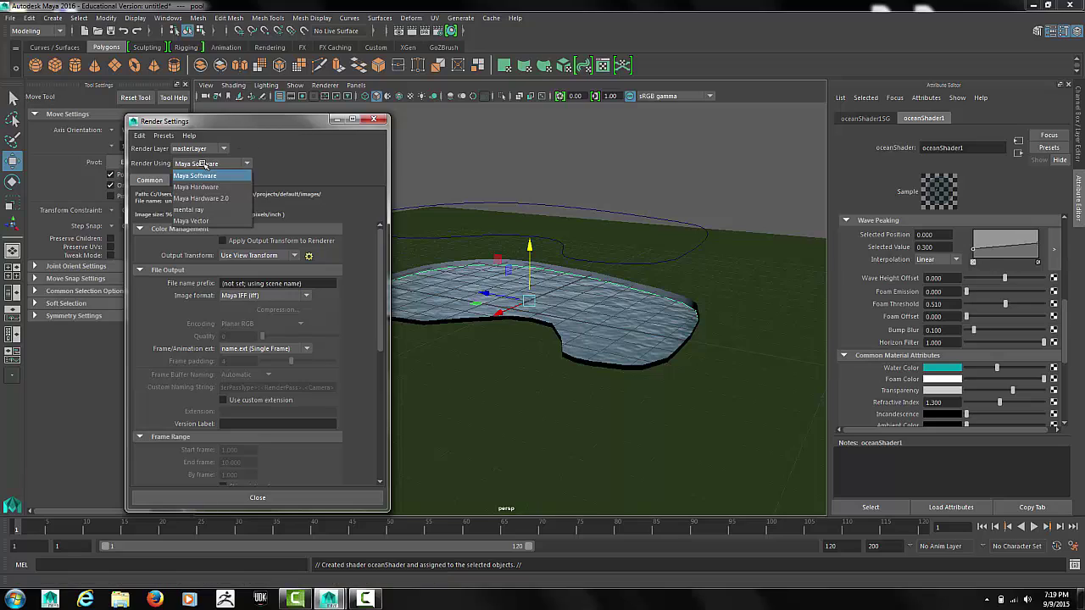
{"action": "left_click", "coordinate": [208, 210]}
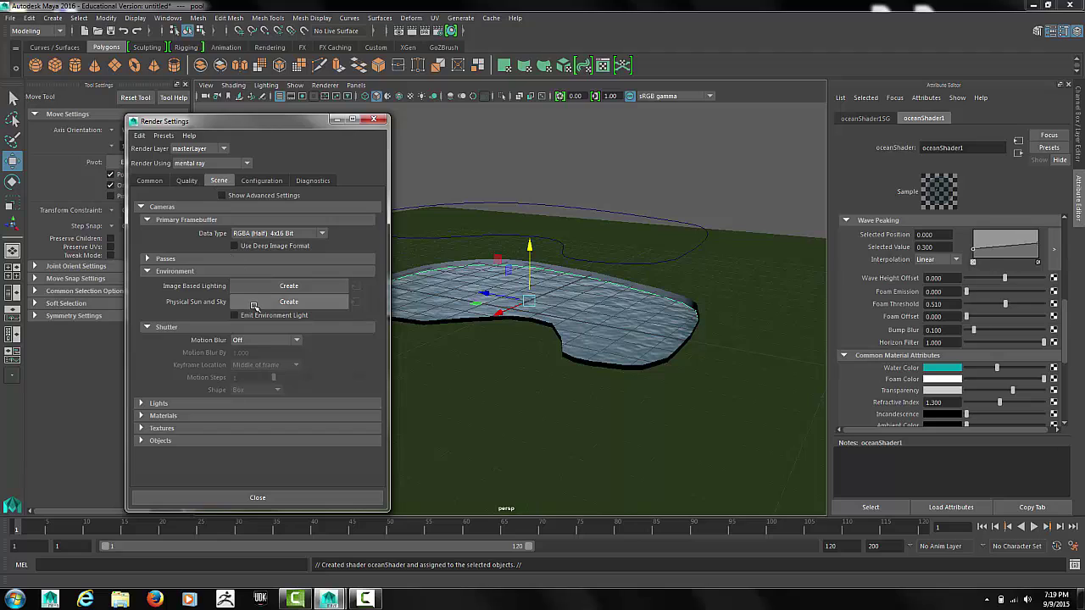
{"action": "left_click", "coordinate": [253, 306]}
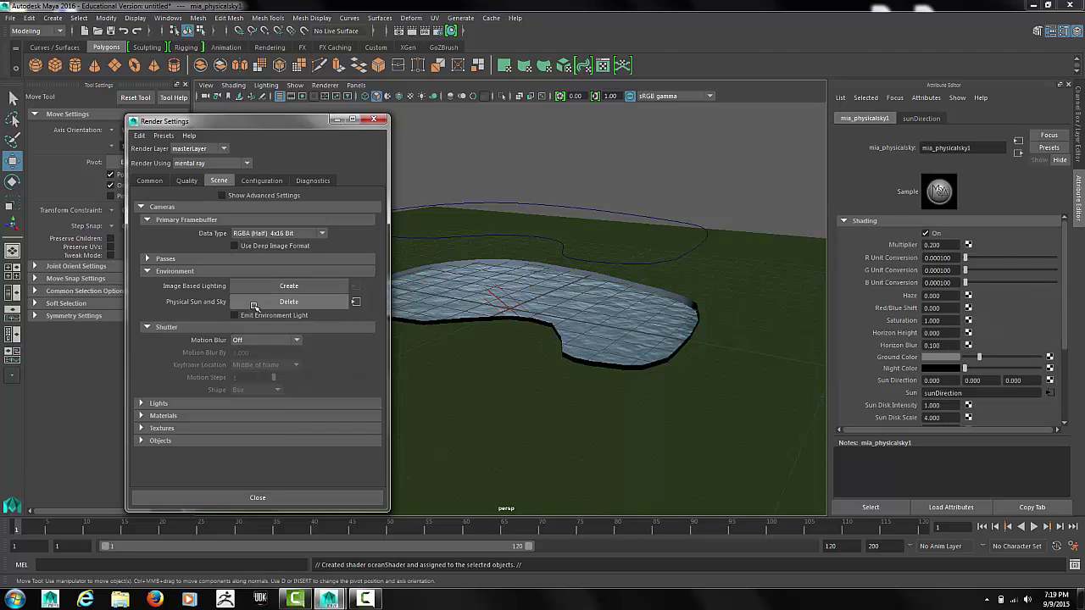
{"action": "left_click", "coordinate": [337, 121]}
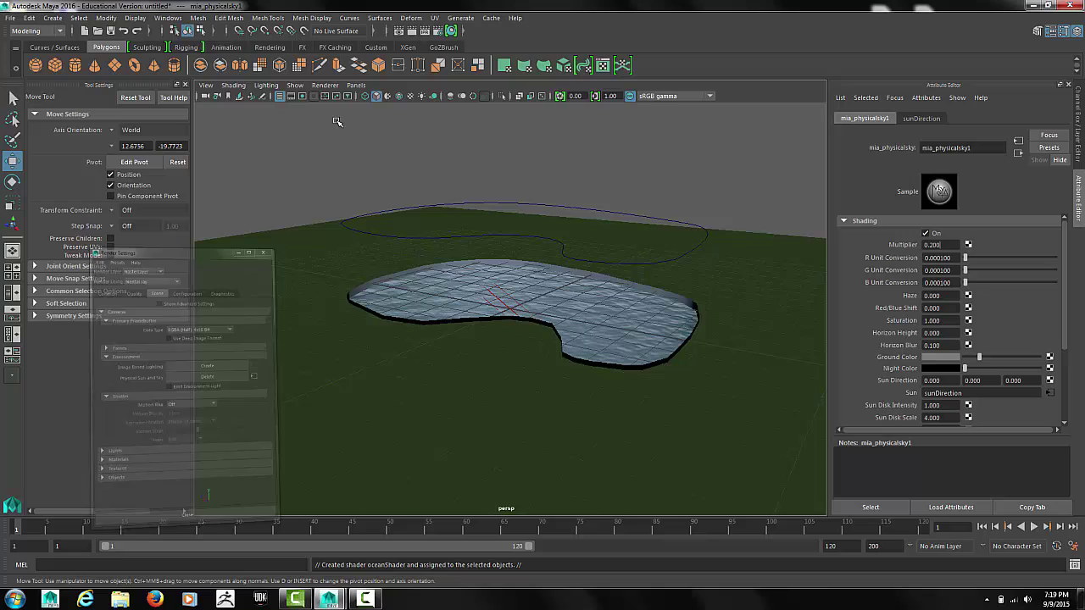